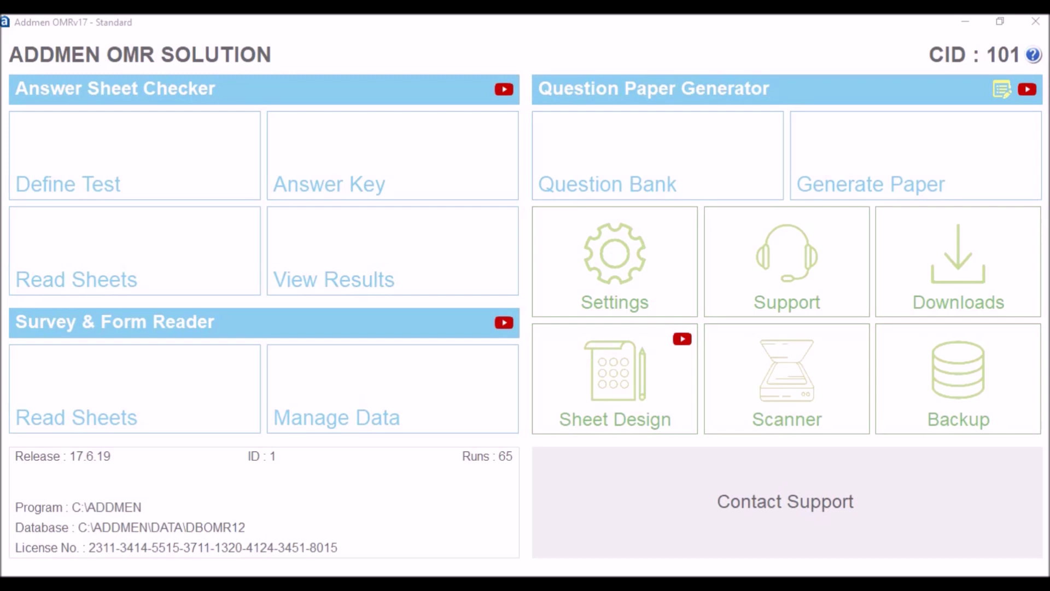
Open Sheet Design to list the blank template and the four Multi Page Forms part templates
left_click(619, 376)
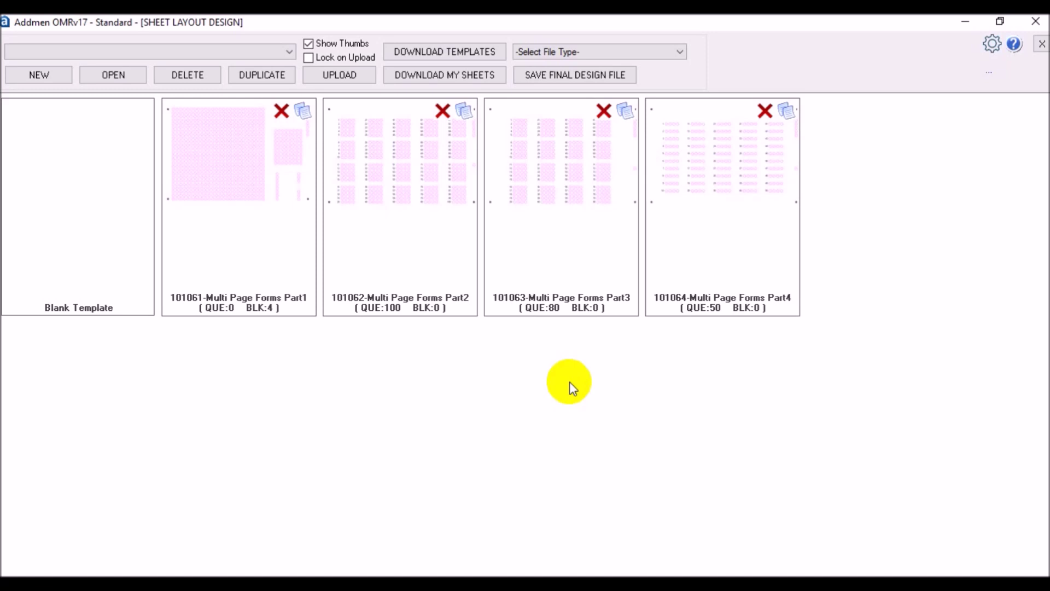
Save a blank layout as 'Master Multi Pages Forms' (101065) and open its OMR Preferences
left_click(97, 203)
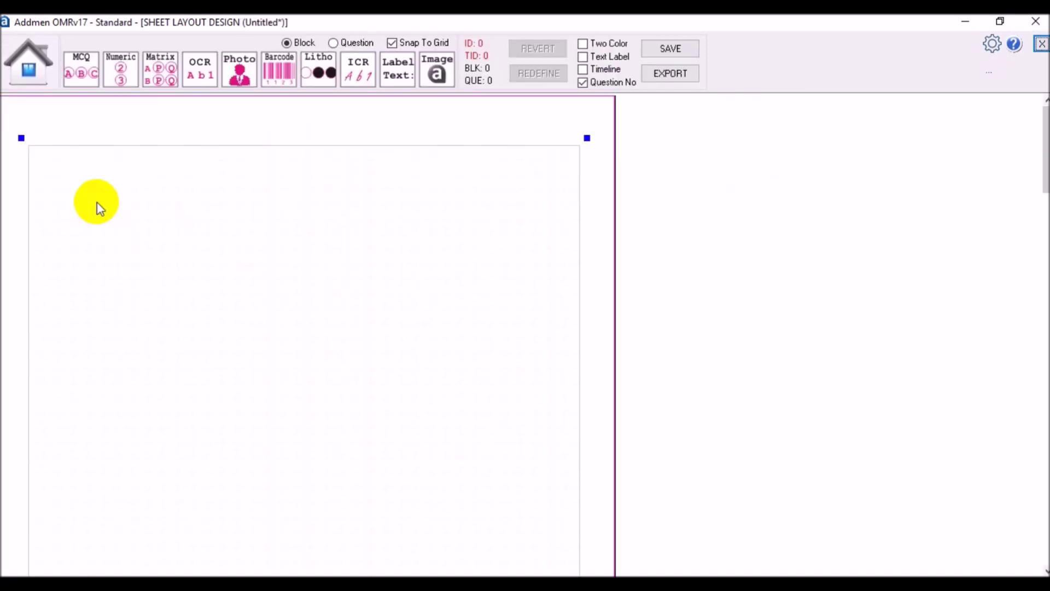
left_click(671, 48)
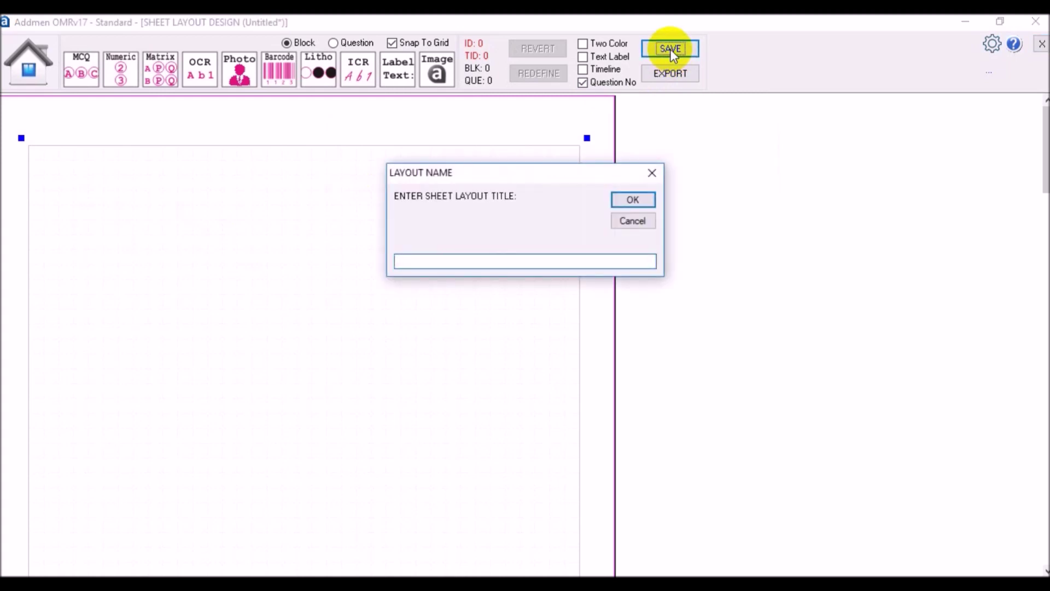
type("Master Multi Pages Forms")
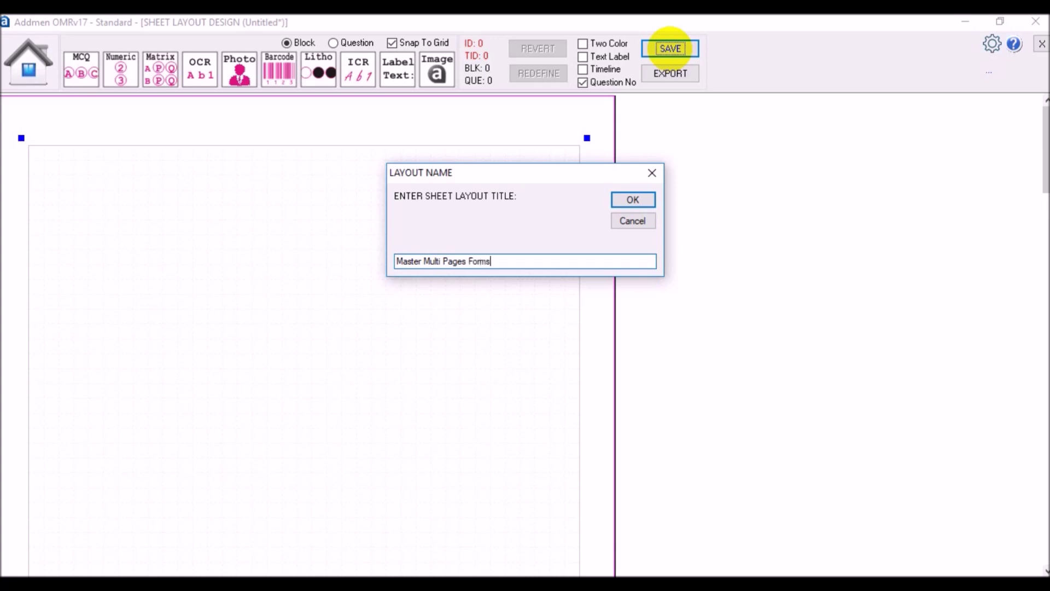
left_click(633, 199)
left_click(570, 357)
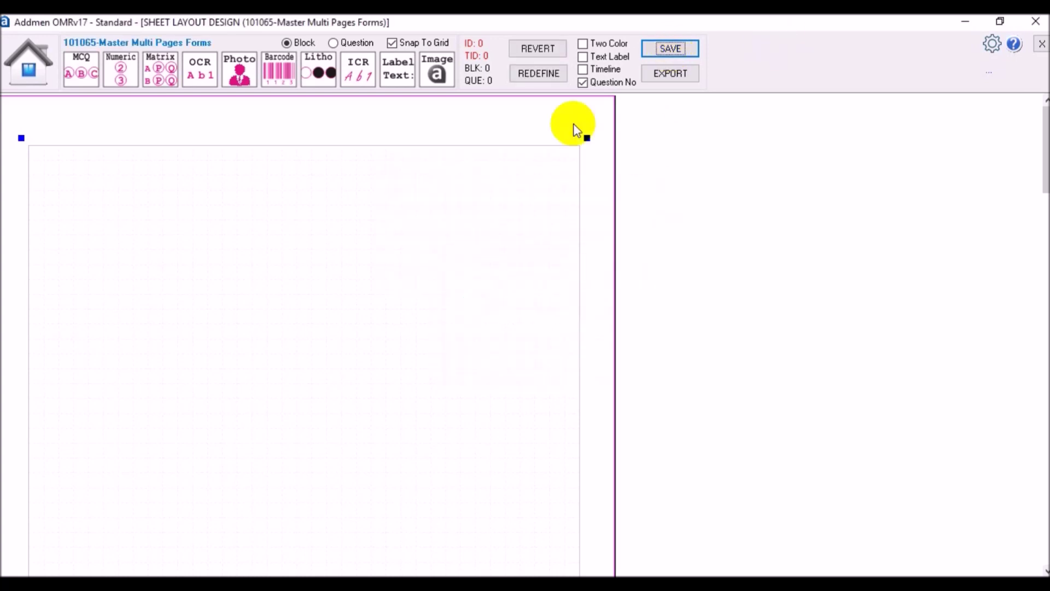
left_click(551, 77)
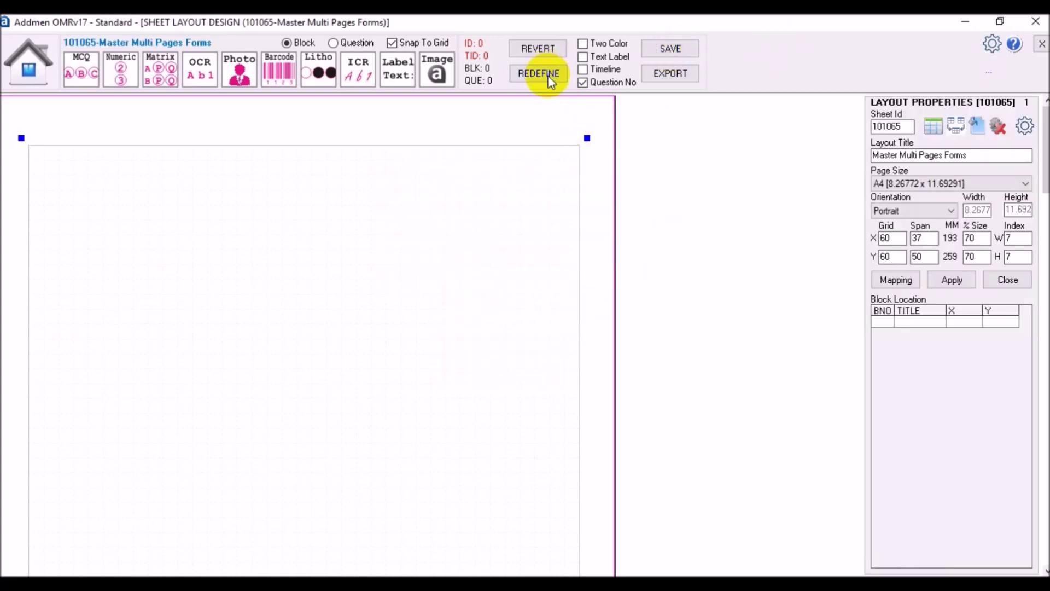
left_click(1025, 127)
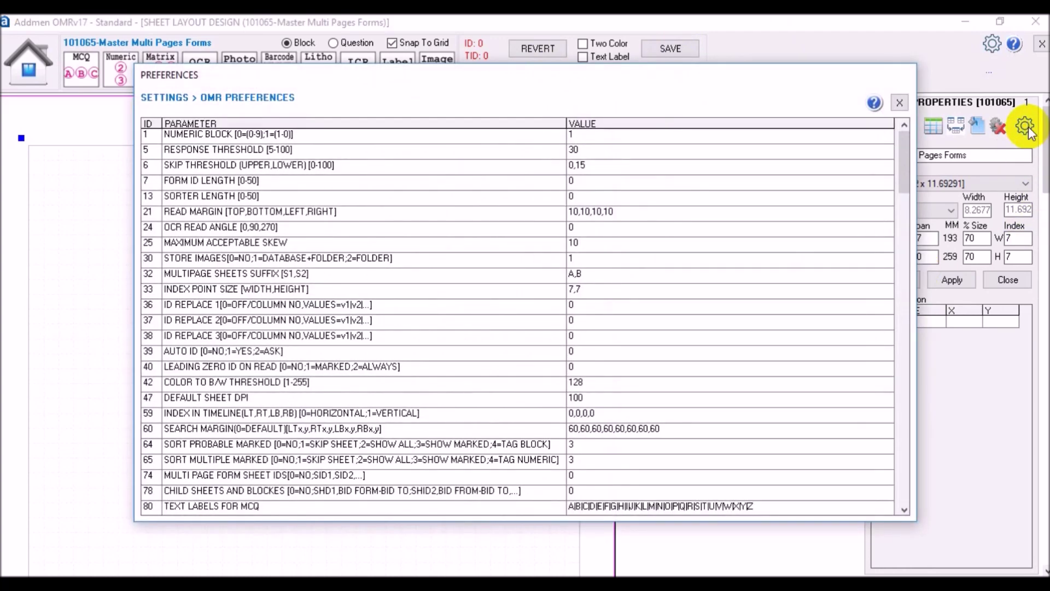
Set CHILD SHEETS AND BLOCKS to 101061,1-4;101062,1-100;101063,1-80;101064,1-50, then close Preferences
left_click(585, 492)
type("101061")
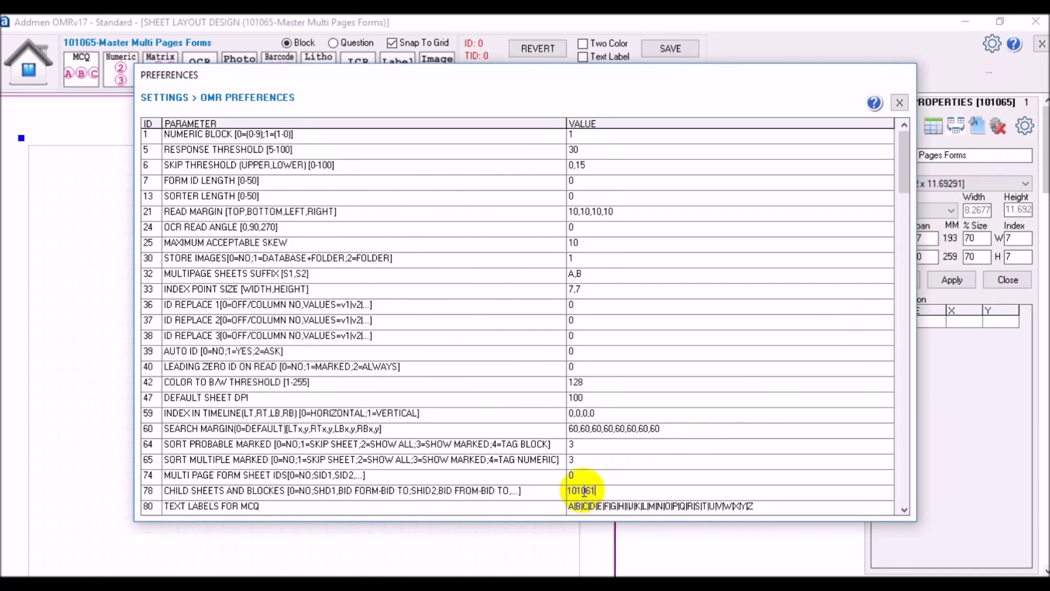
type(",1-4;101062,1-100;101063,1-80;101")
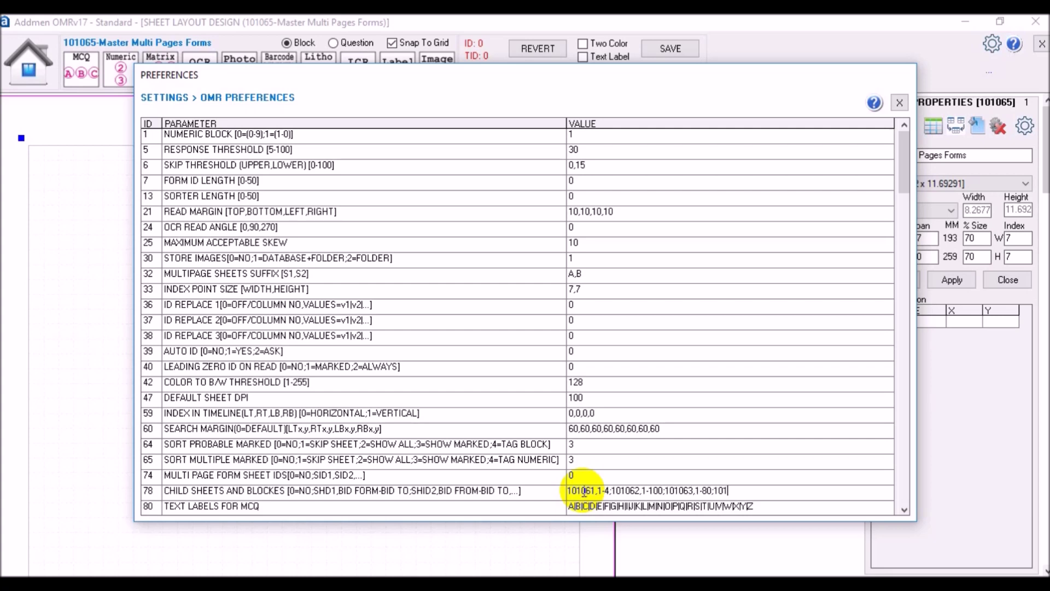
type("064,1-50")
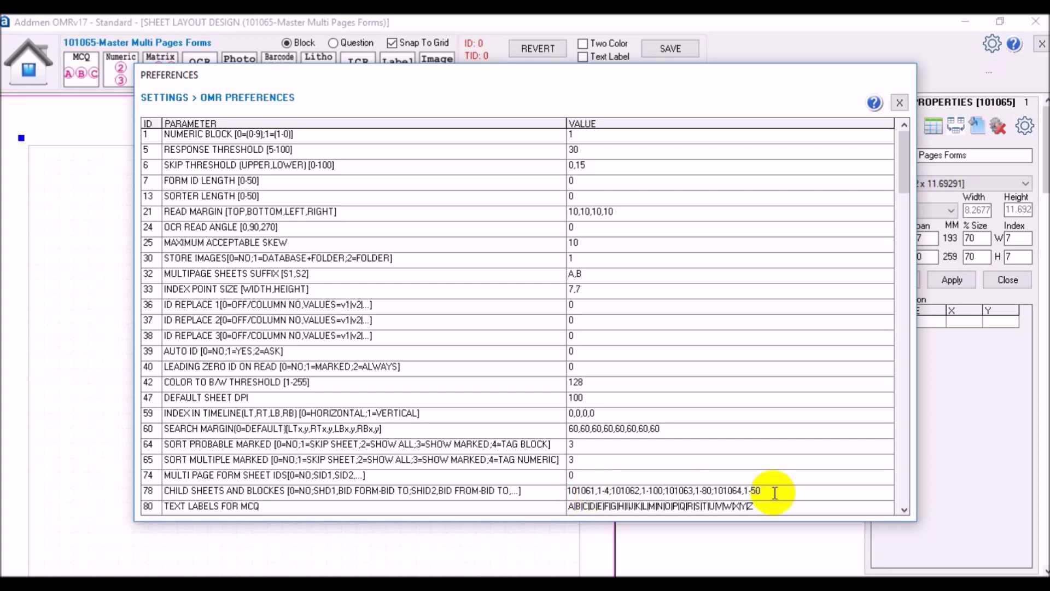
key("Return")
left_click(899, 103)
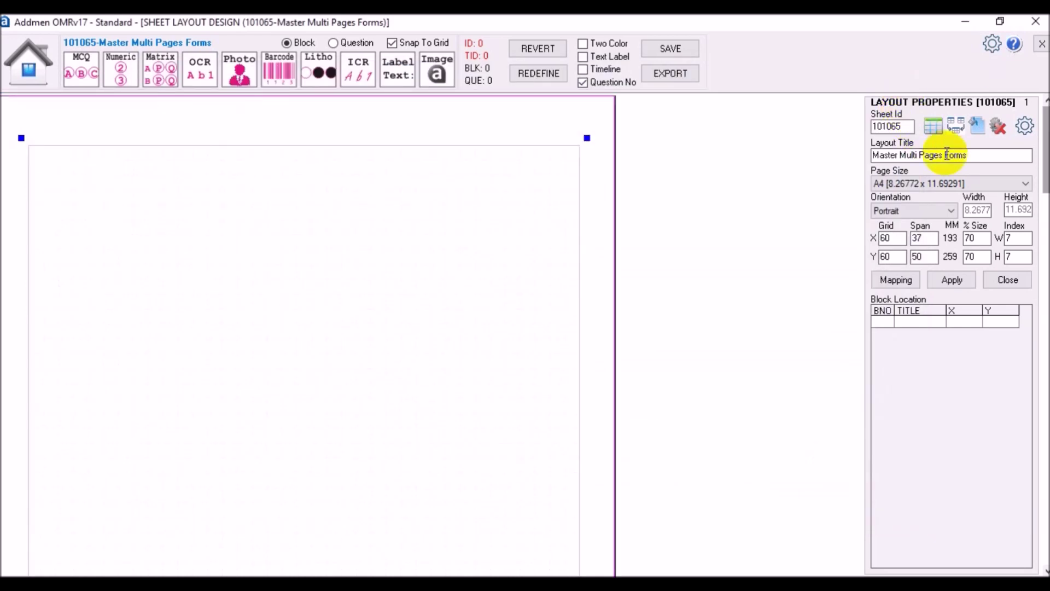
Create the master sheet from the child sheets, yielding 4 blocks and 230 questions
left_click(957, 125)
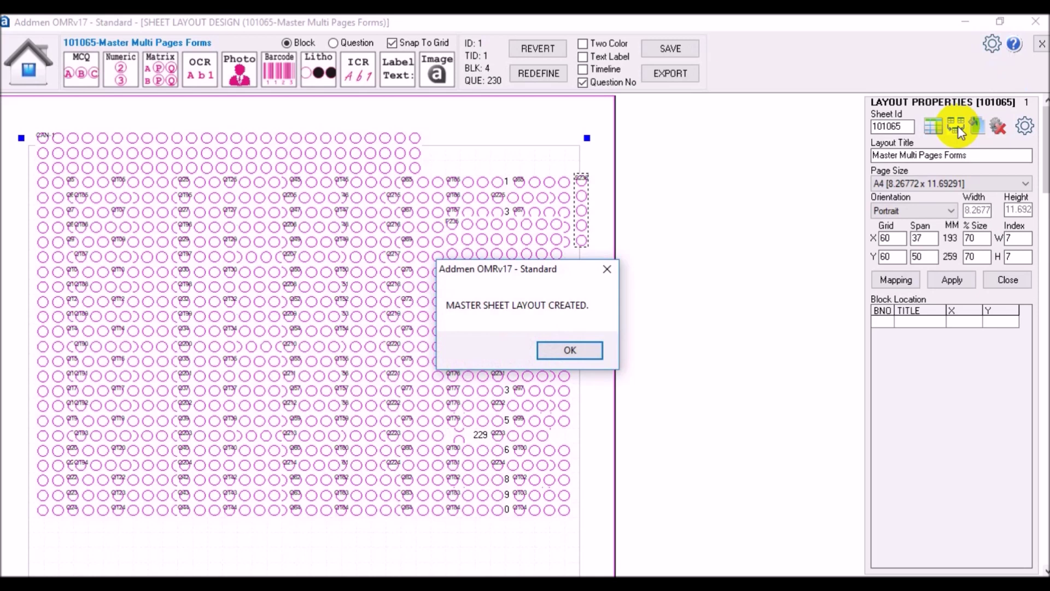
left_click(576, 351)
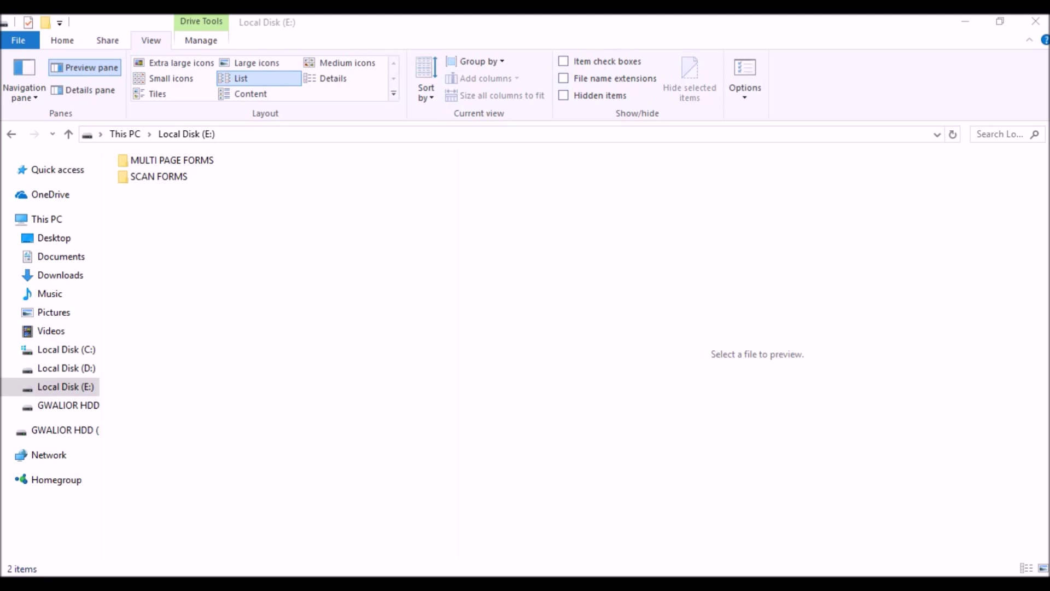
Open the MULTI PAGE FORMS folder and preview scanned images image01 through image16
double_click(185, 161)
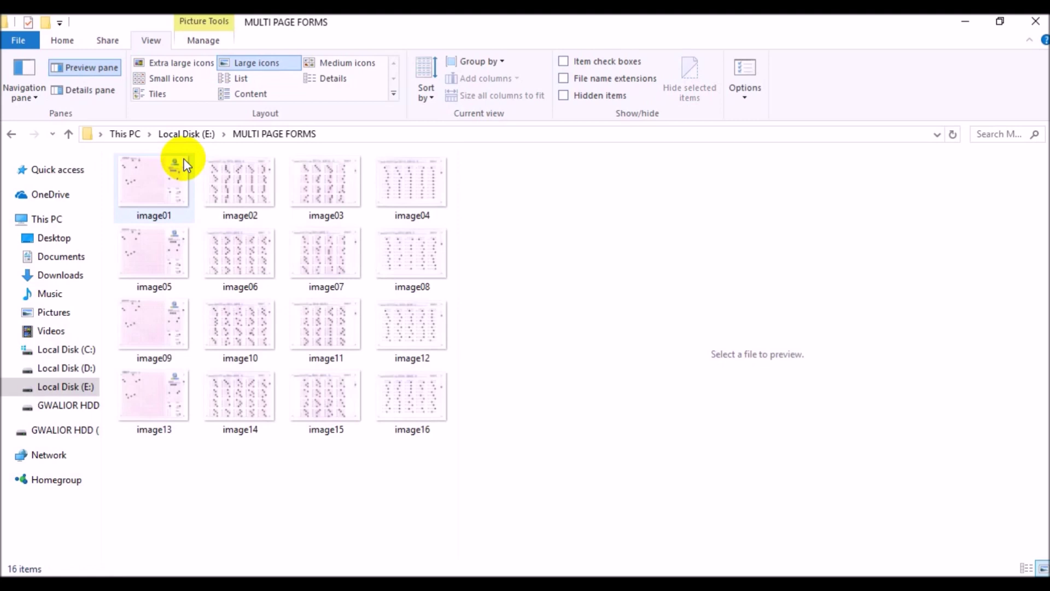
left_click(161, 188)
left_click(398, 197, "shift")
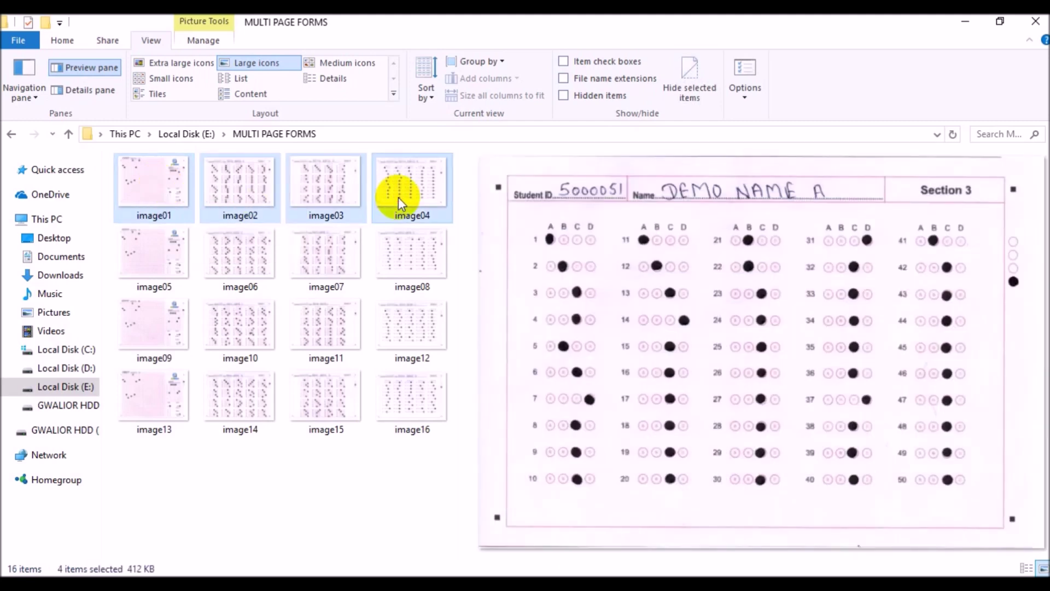
left_click(171, 253)
left_click(405, 263, "shift")
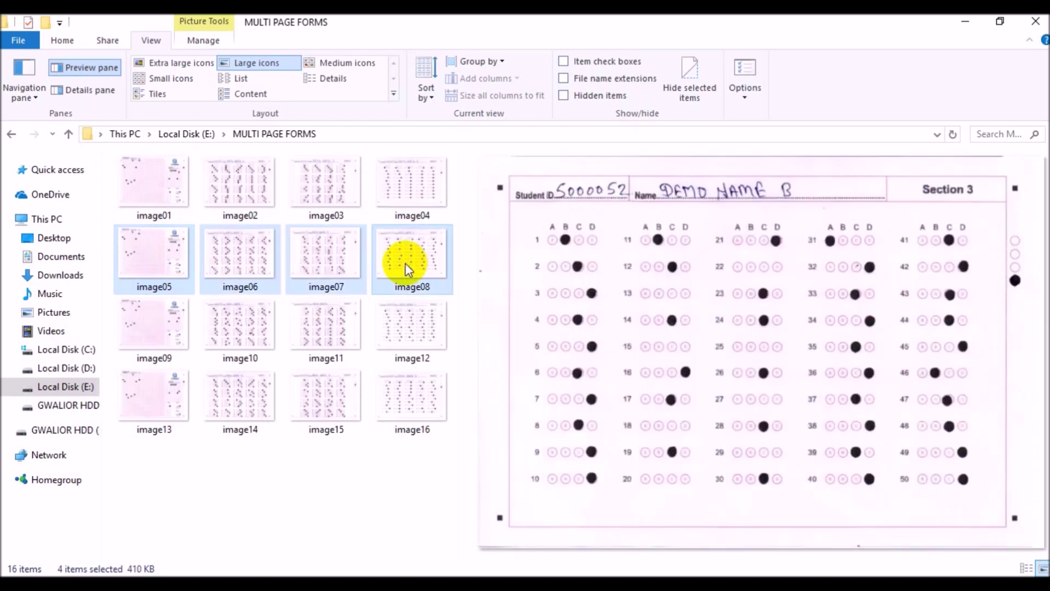
left_click(154, 395)
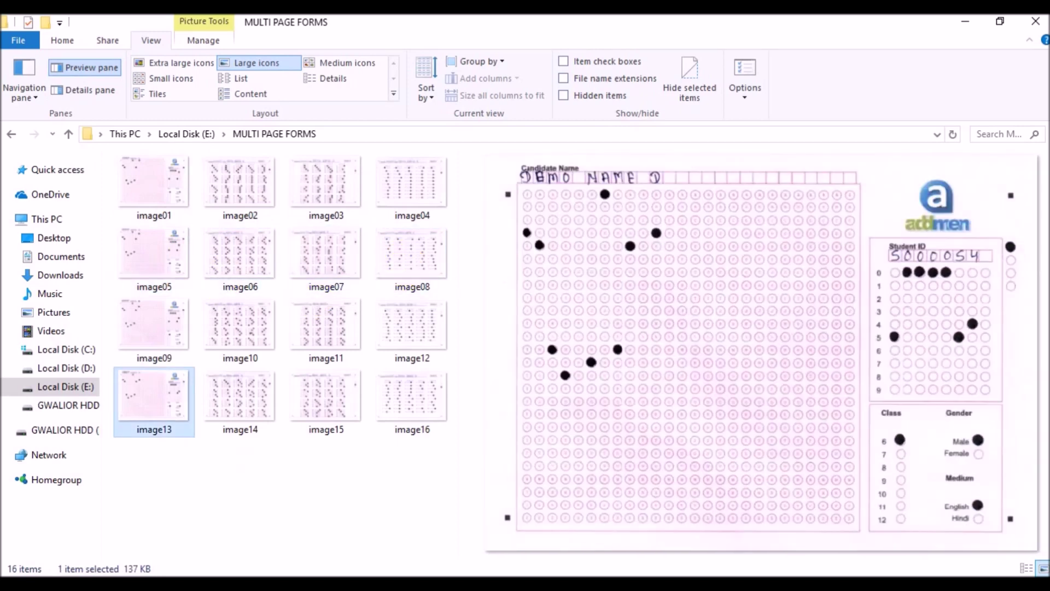
left_click(240, 397)
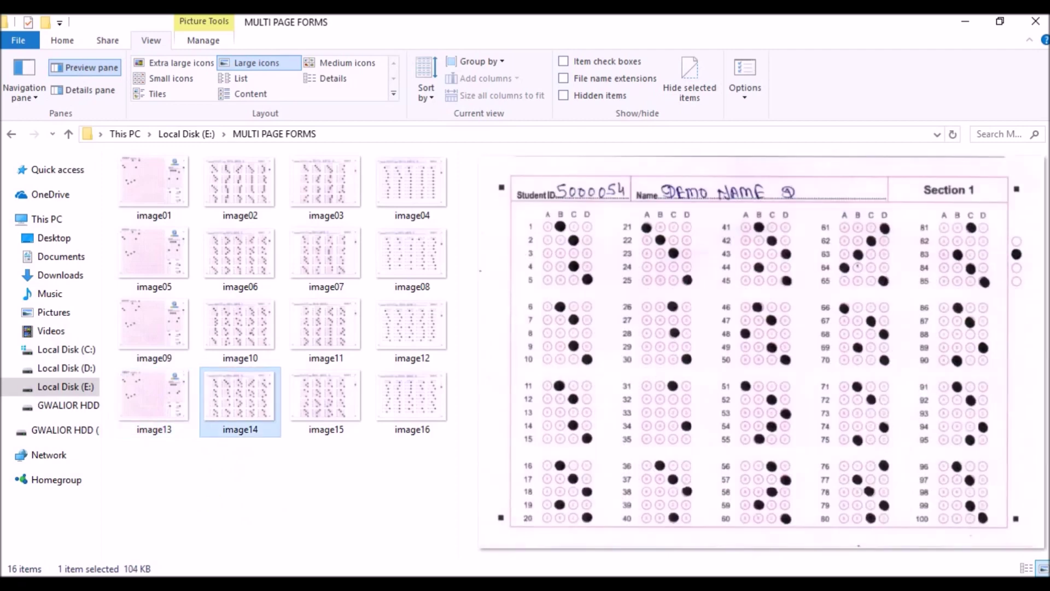
left_click(325, 396)
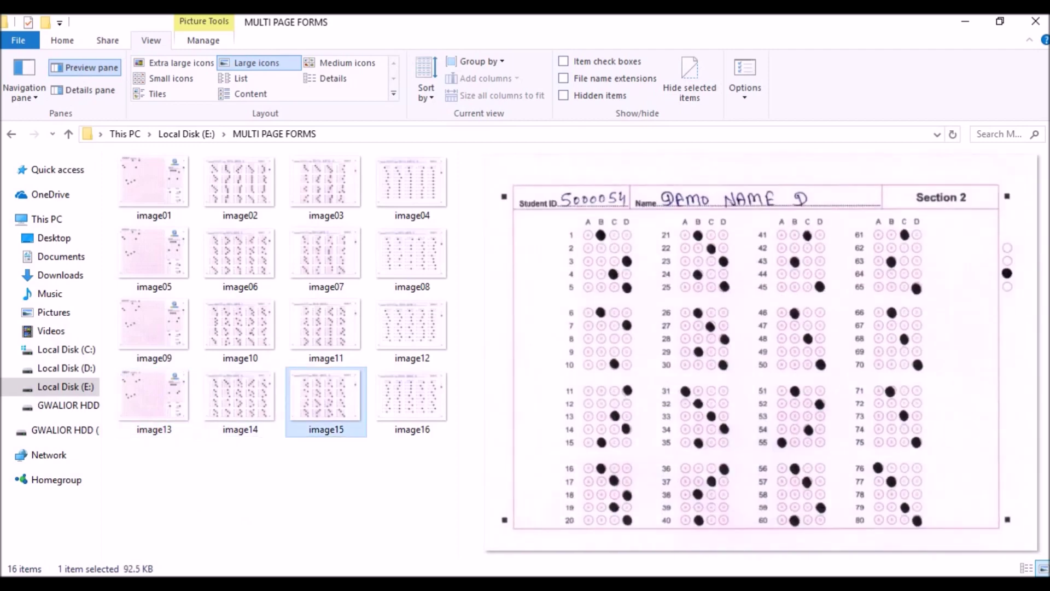
left_click(411, 396)
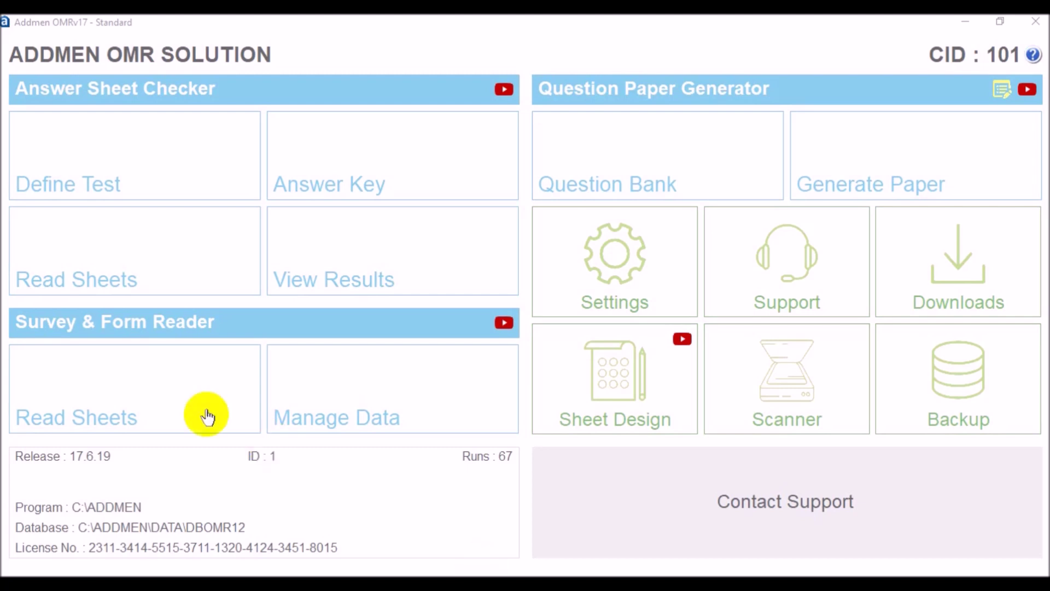
In Read Sheets, rename the 16 scanned images with page suffixes using Rename for Multipage
left_click(169, 385)
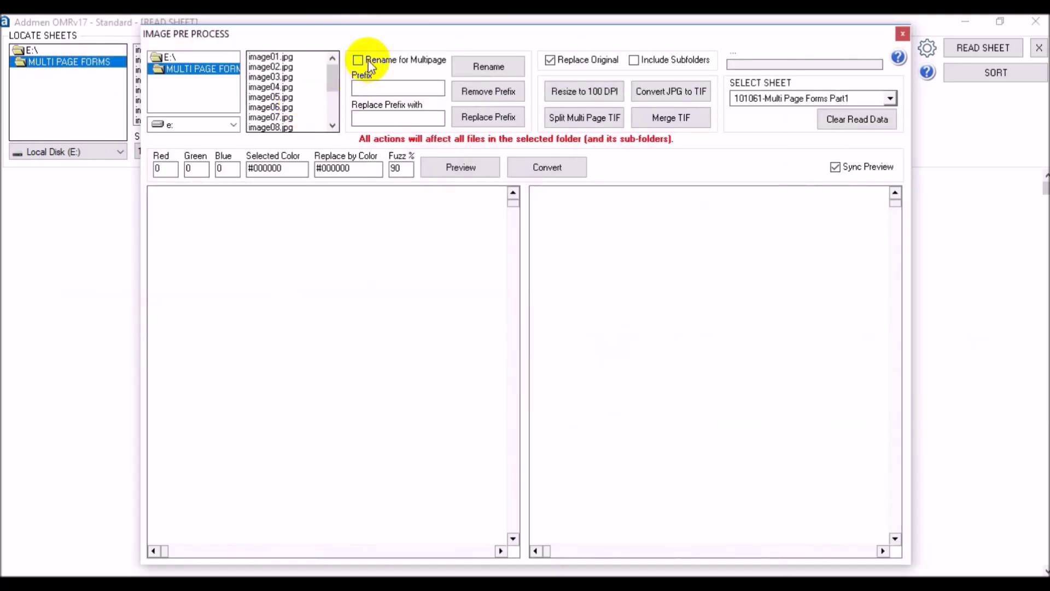
left_click(369, 60)
left_click(486, 66)
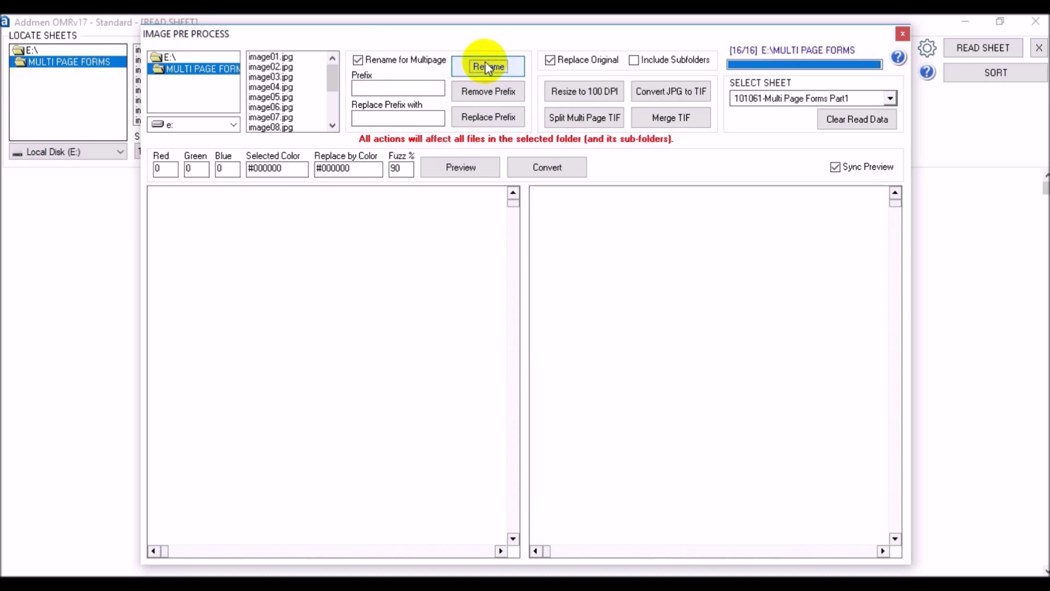
left_click(556, 357)
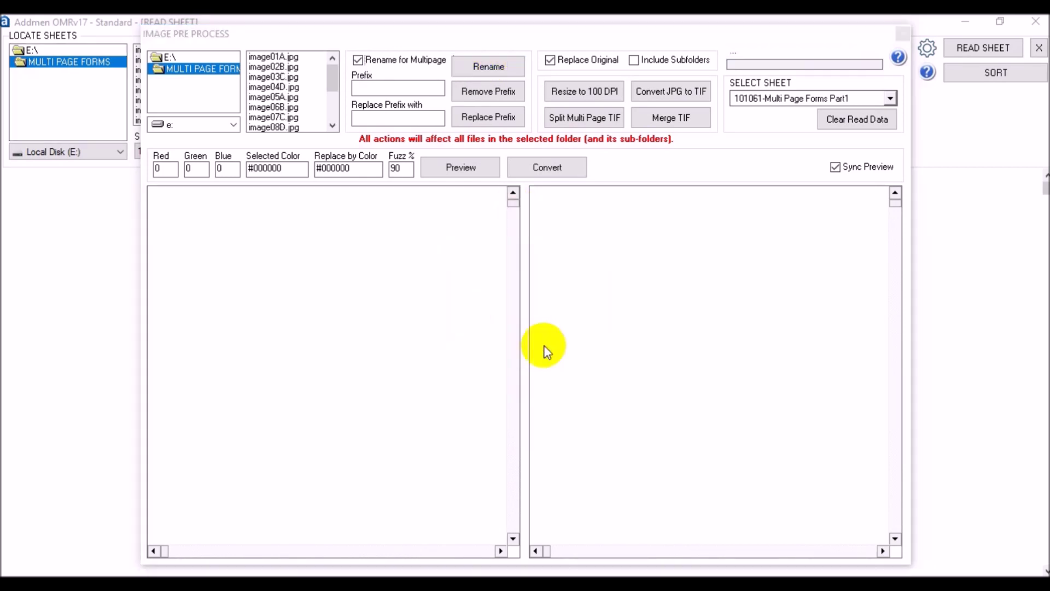
Preview the renamed image01A.jpg to image04D.jpg files and close the pre-processing window
left_click(314, 58)
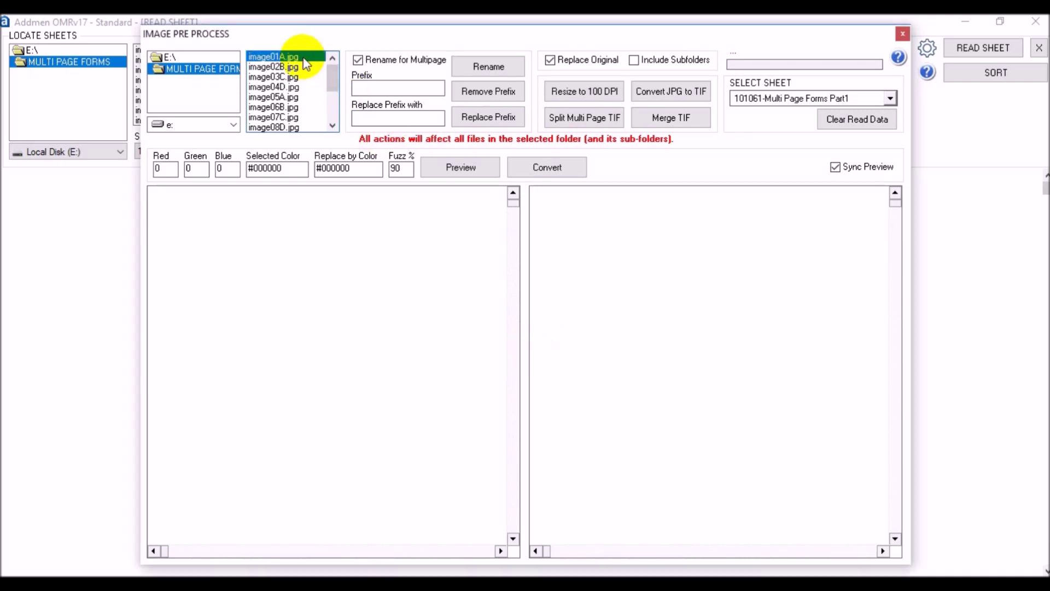
left_click(314, 67)
left_click(315, 76)
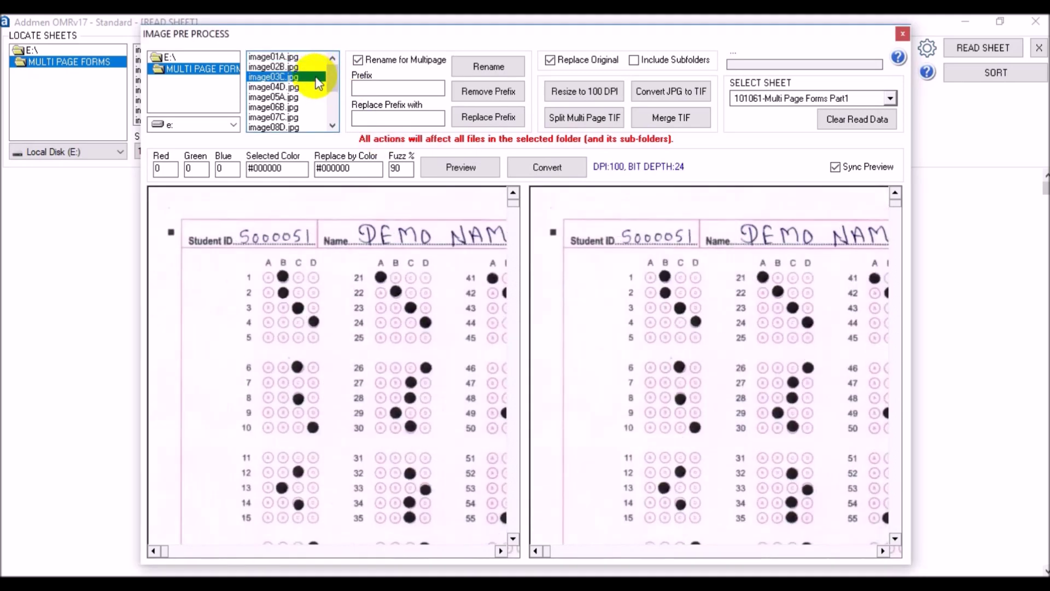
left_click(316, 87)
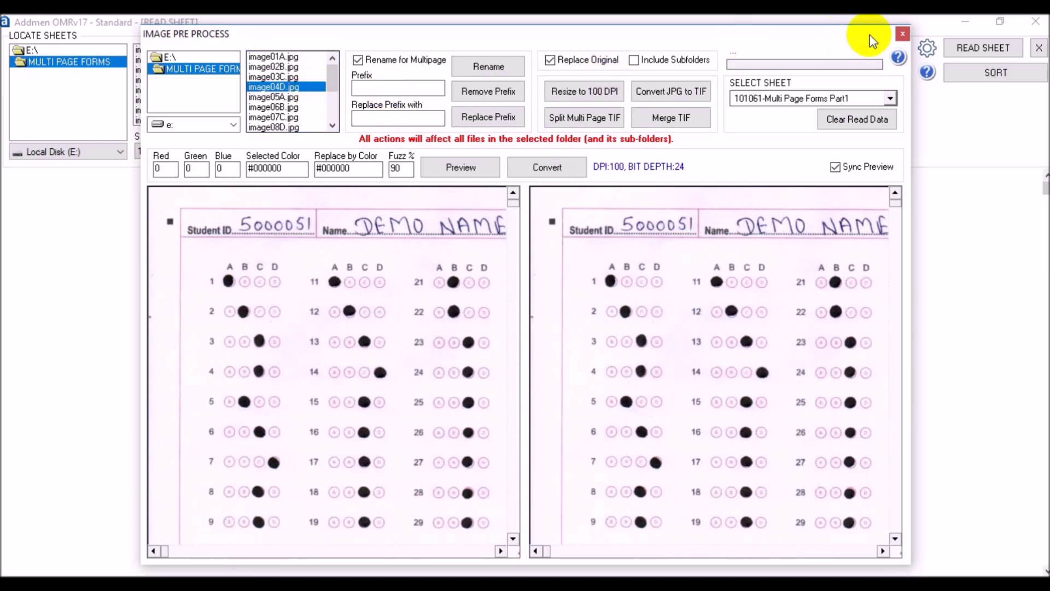
left_click(903, 34)
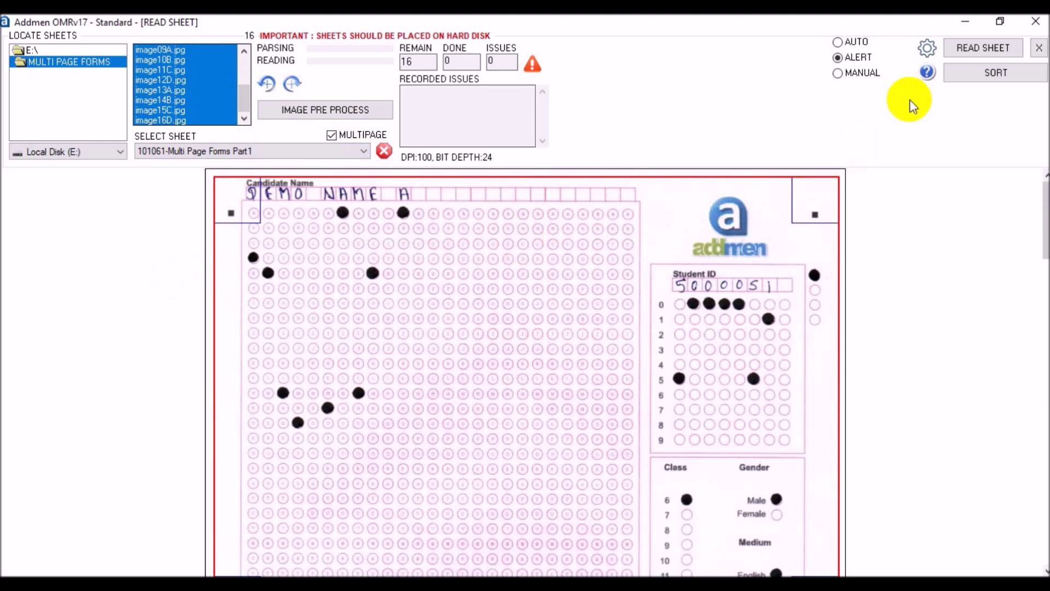
Read the 16 queued multipage sheets, finishing with 0 issues
left_click(970, 47)
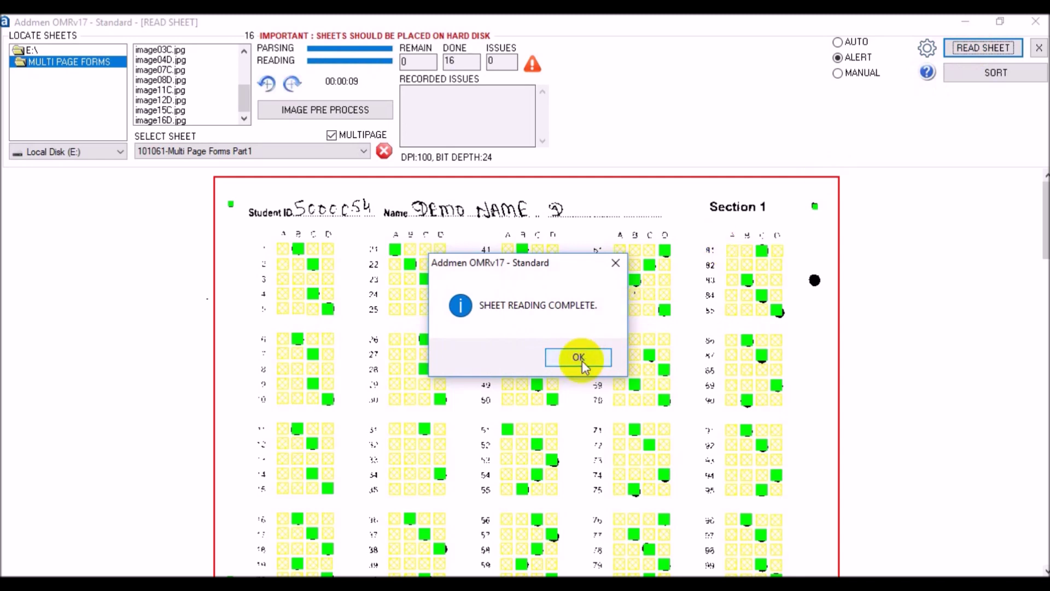
left_click(581, 359)
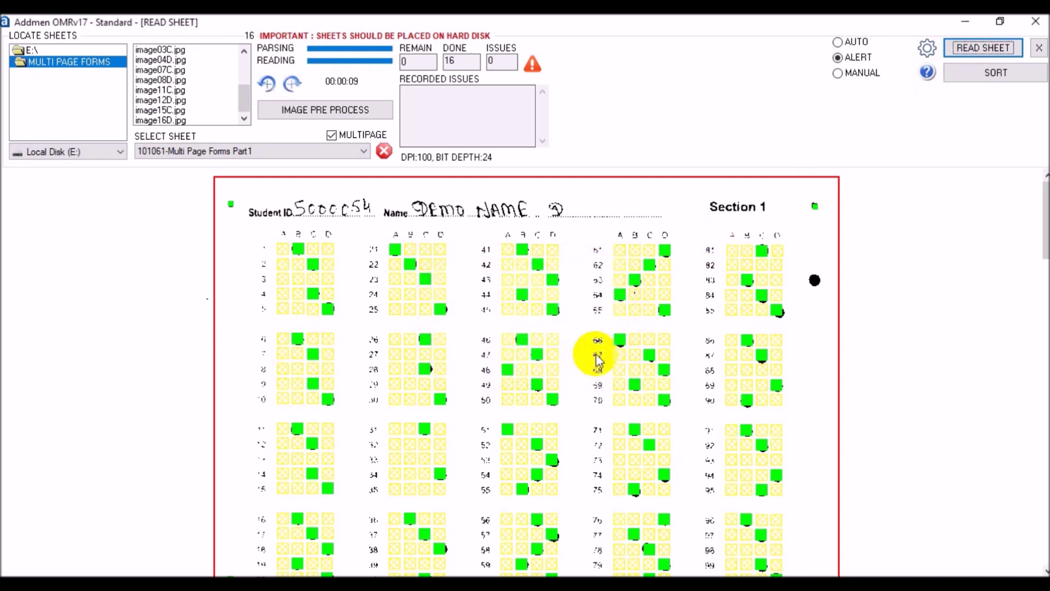
In Manage Data's Extract Data, merge sheet data into 101065-Master Multi Pages Forms and reload the grid
left_click(1039, 49)
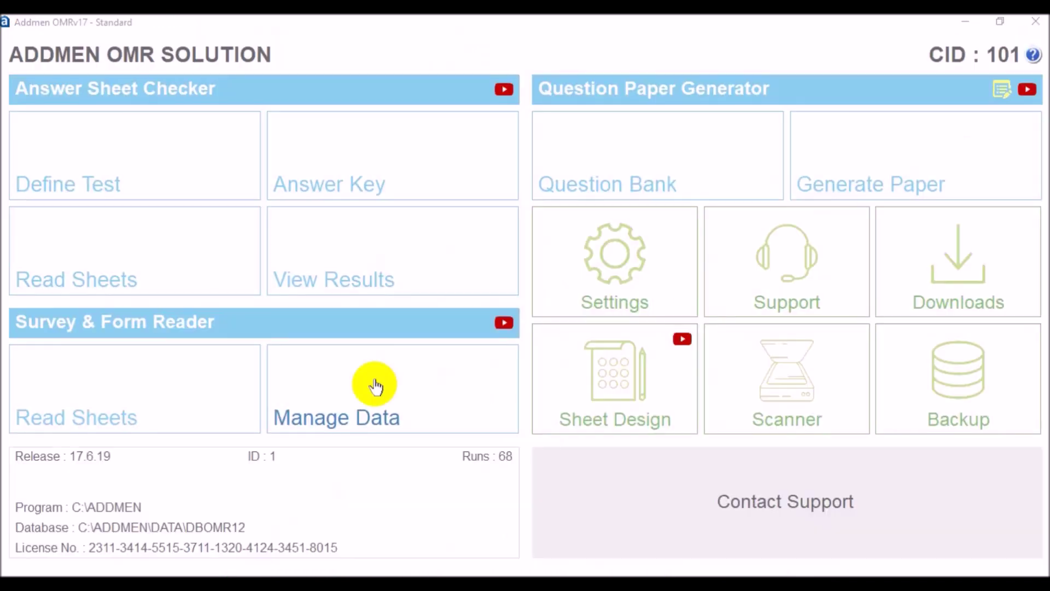
left_click(376, 387)
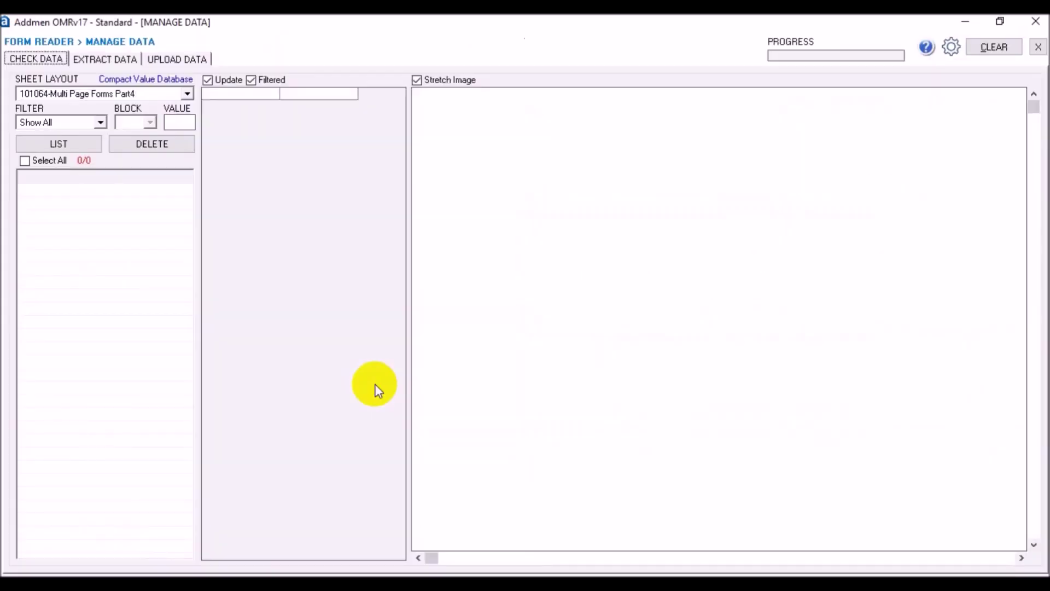
left_click(129, 59)
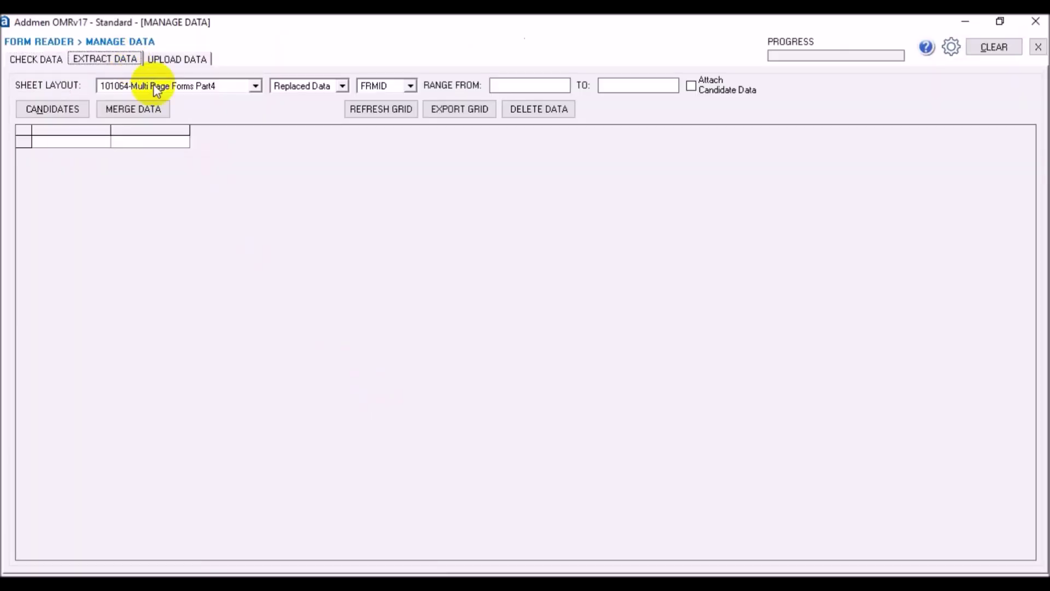
left_click(255, 86)
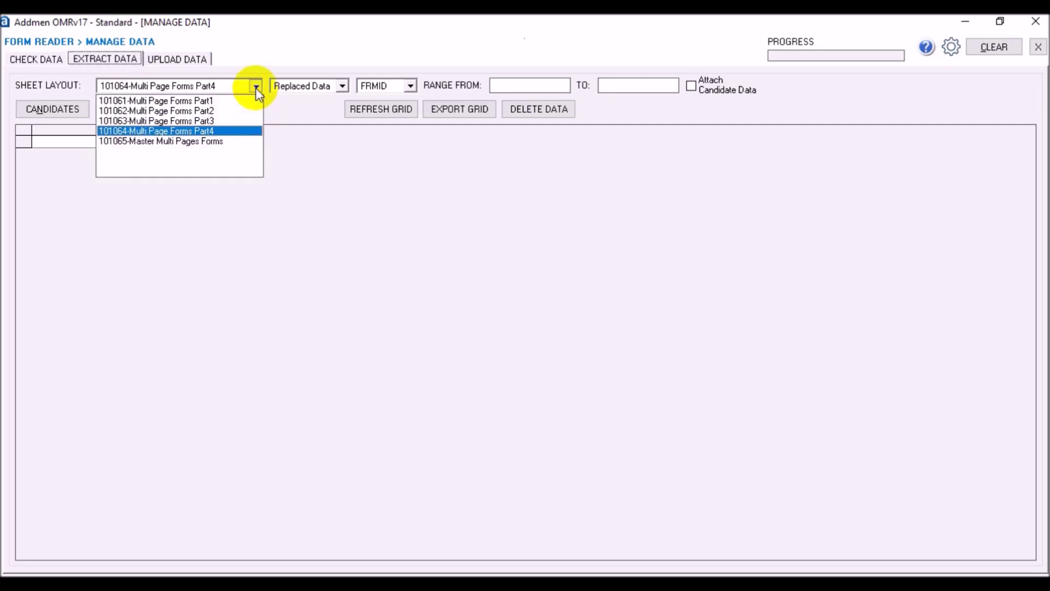
left_click(212, 140)
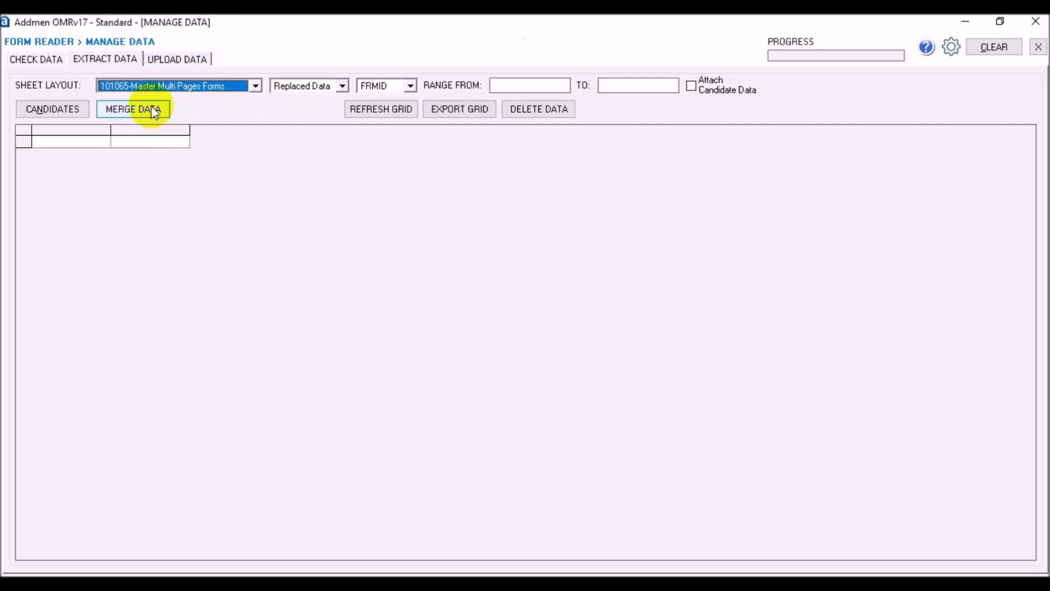
left_click(151, 106)
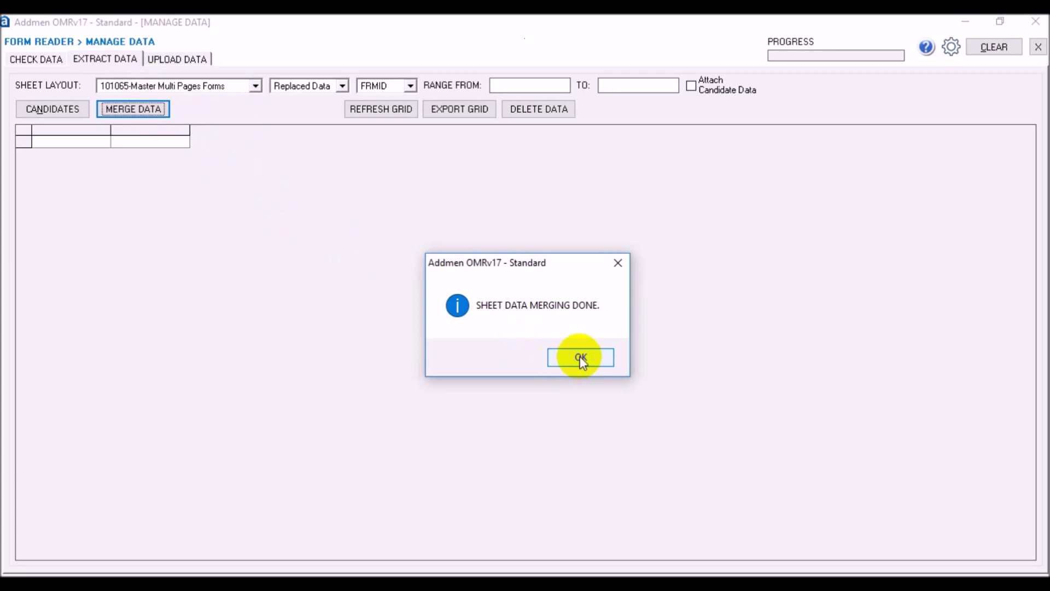
left_click(581, 358)
left_click(398, 107)
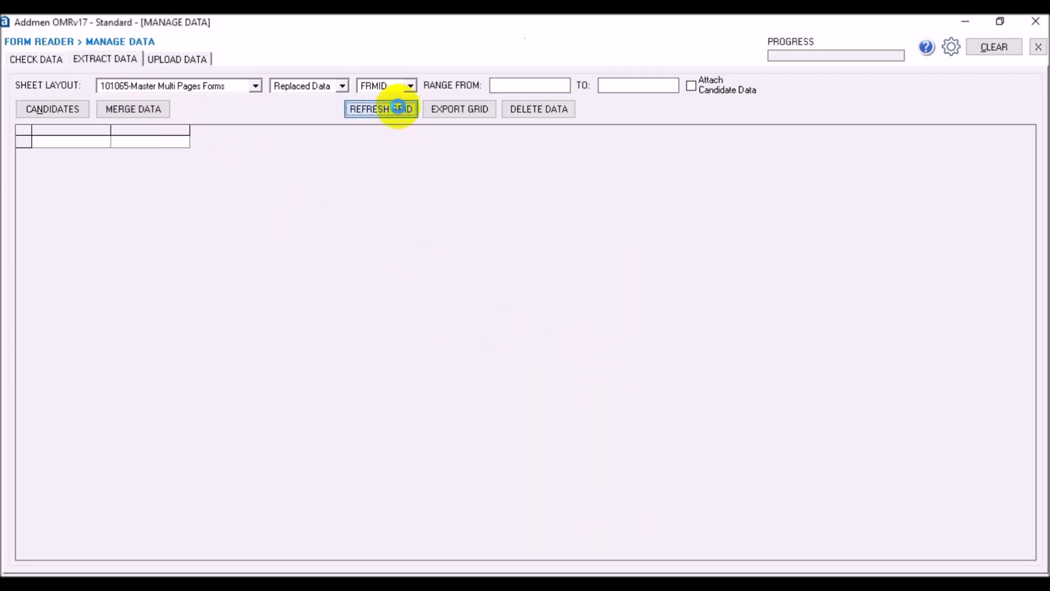
Export the 4 merged records to SHEET DATA 101065.xlsx and open the workbook
left_click(460, 108)
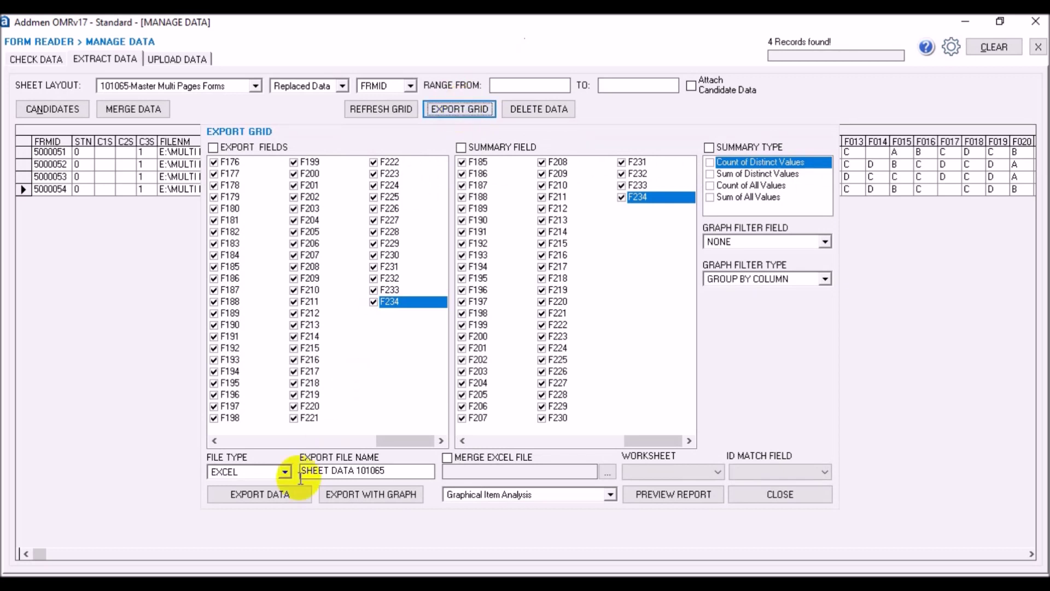
left_click(285, 493)
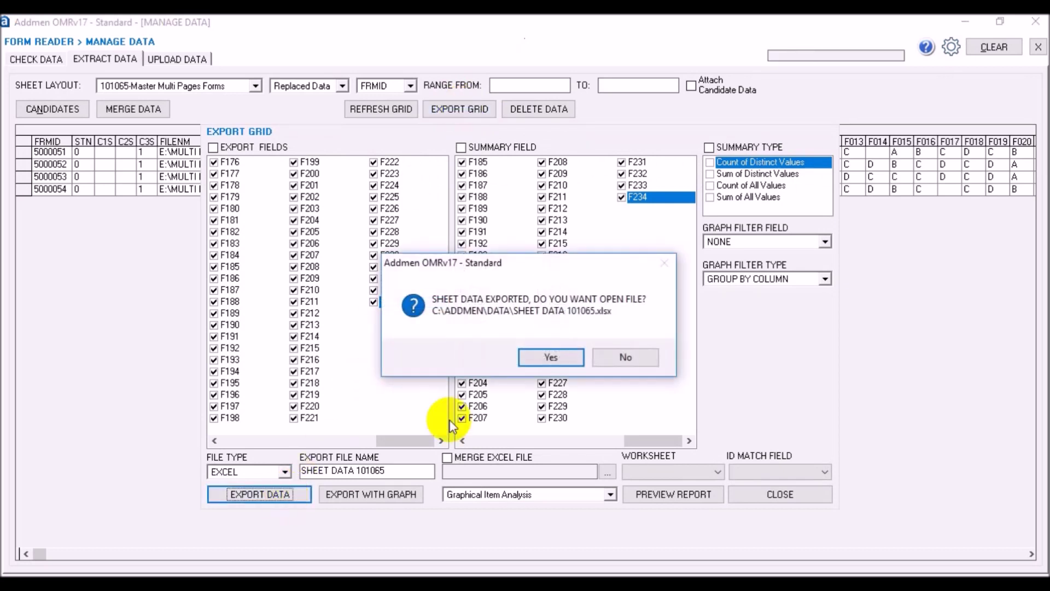
key("Return")
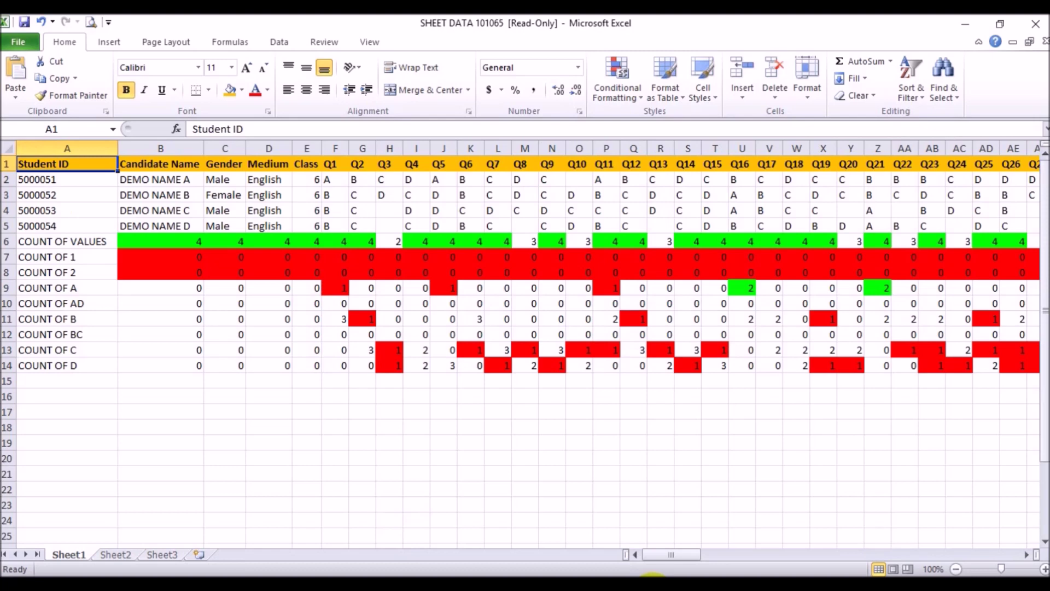
Switch from the Excel workbook back to Addmen OMR's export grid
left_click(629, 575)
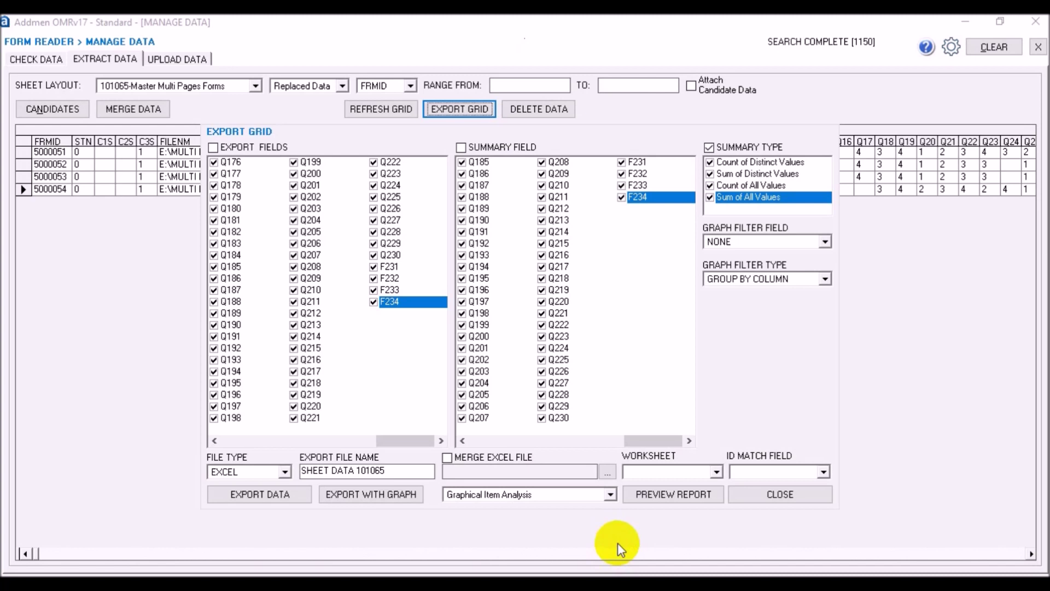
Preview the Graphical Item Analysis report for the merged data and scroll through it
left_click(609, 495)
left_click(595, 519)
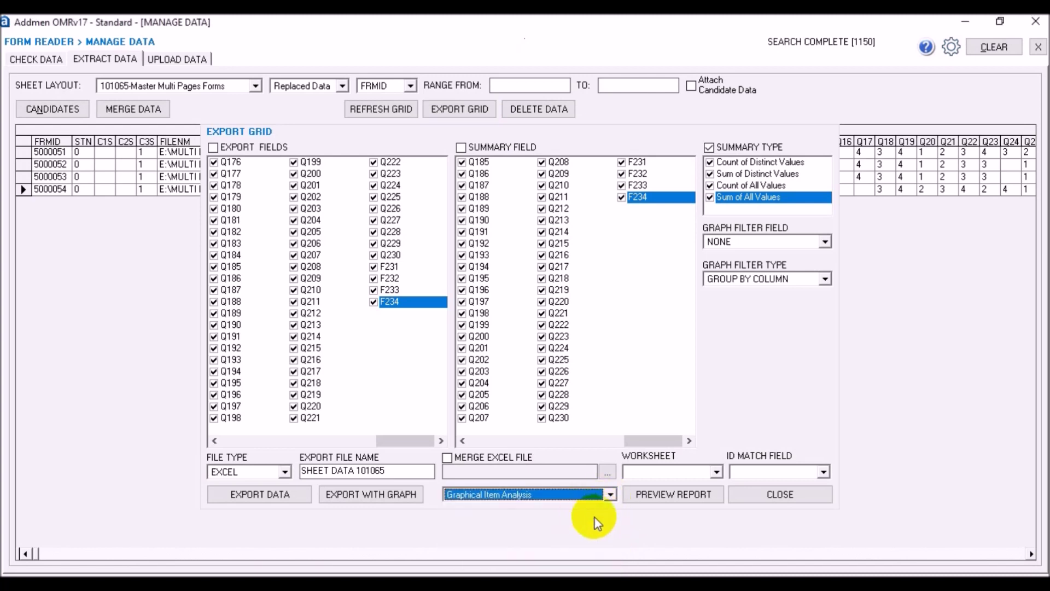
left_click(668, 494)
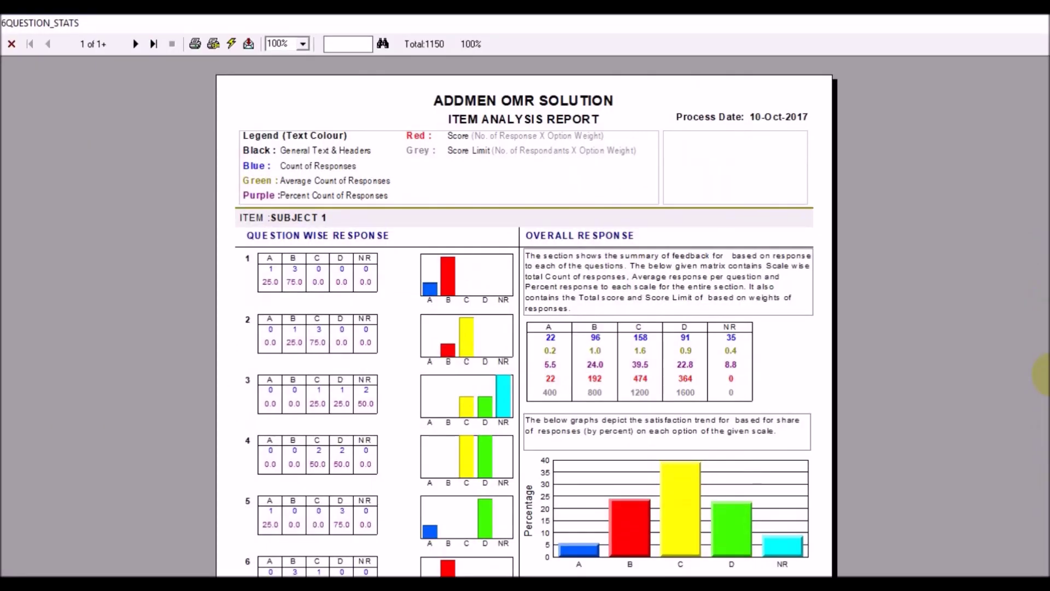
left_click_drag(1041, 375, 1042, 556)
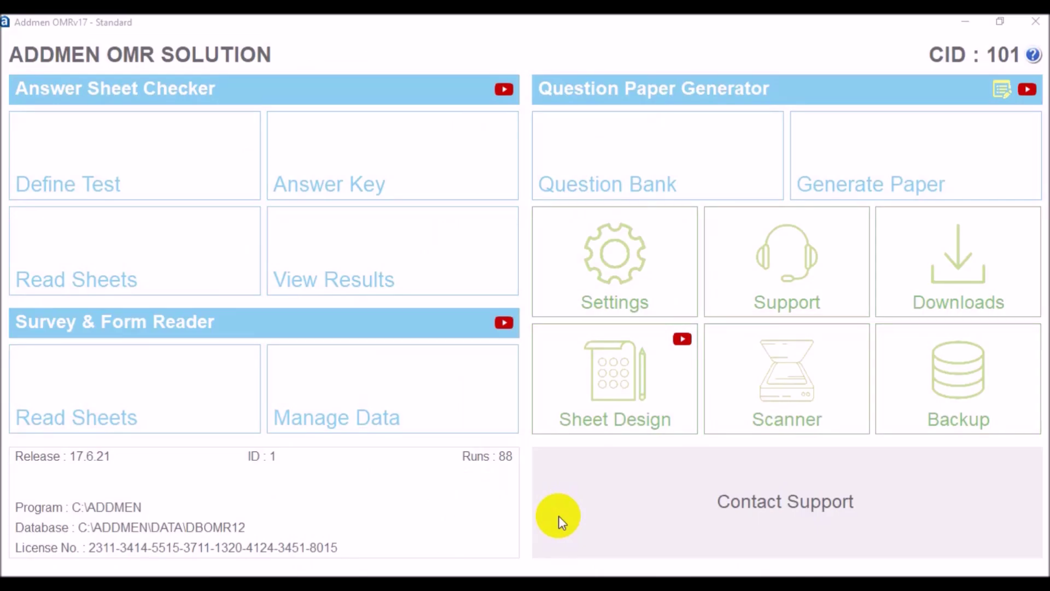
Check the Master Multi Form Test definition, then calculate its scores in View Results
left_click(172, 180)
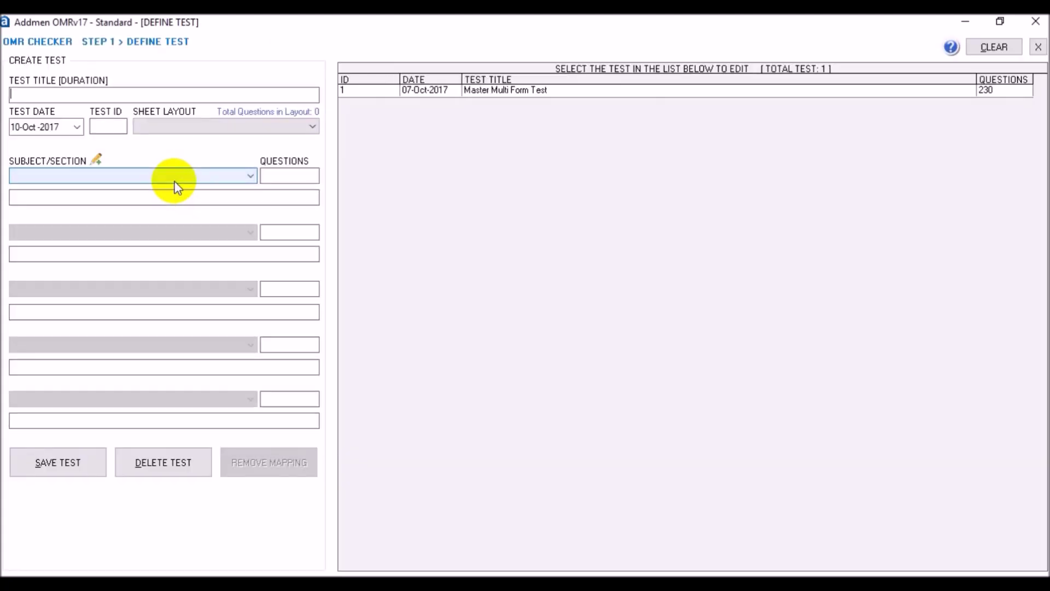
left_click(476, 92)
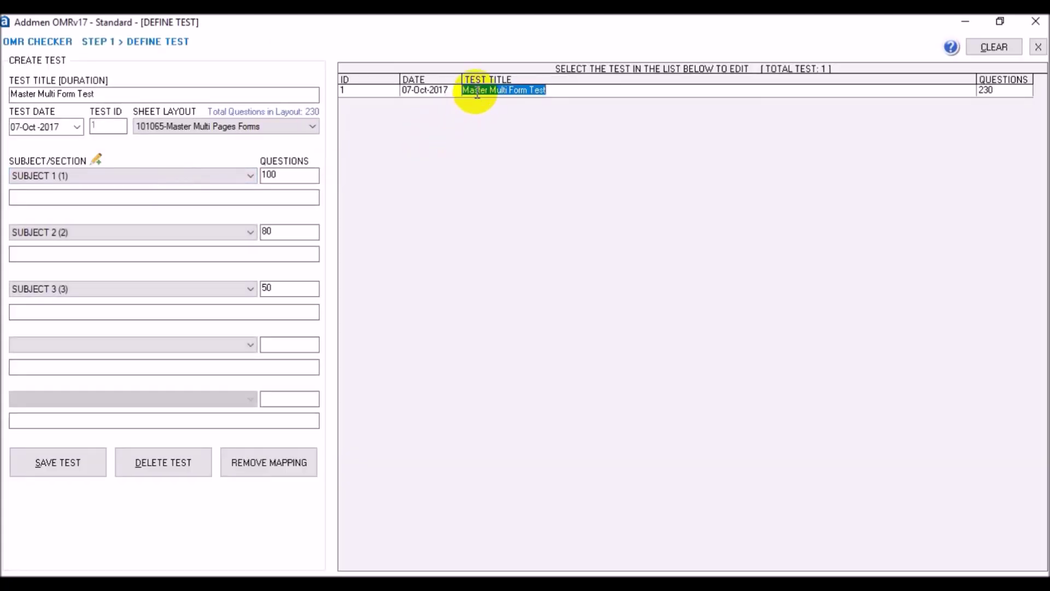
left_click(1038, 47)
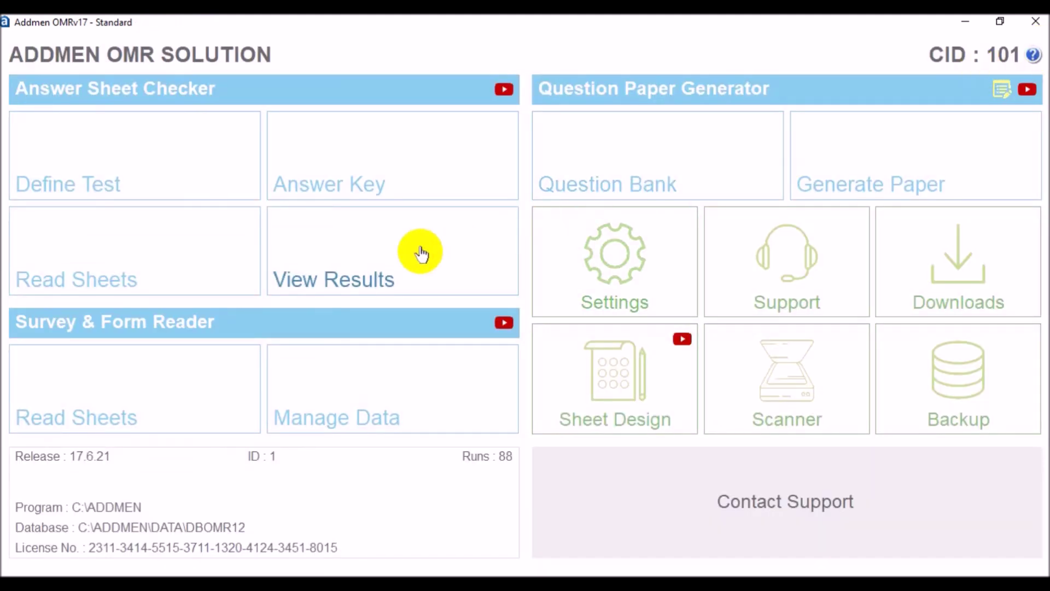
left_click(369, 254)
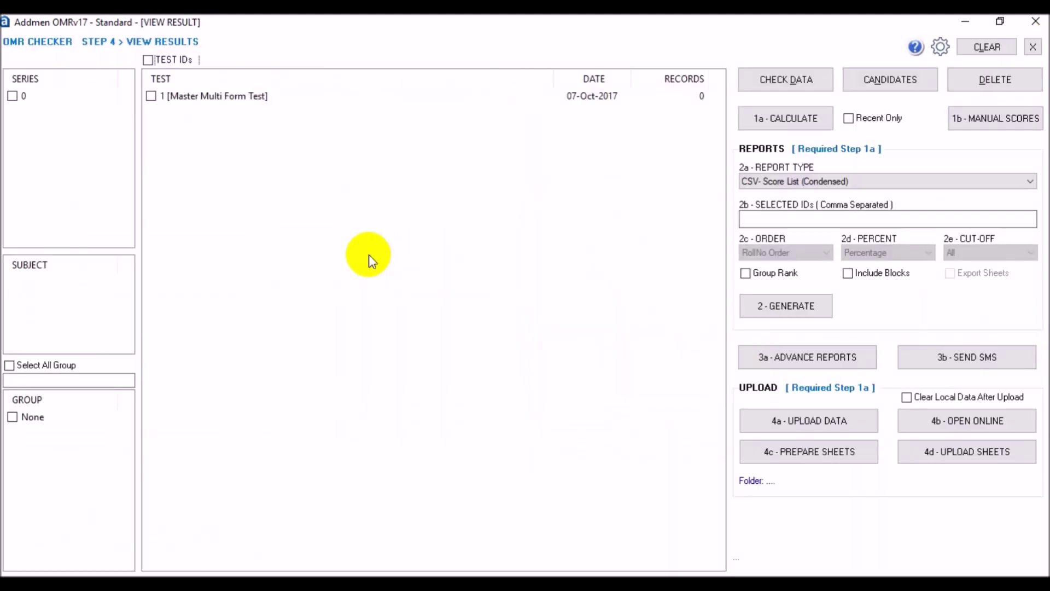
left_click(151, 97)
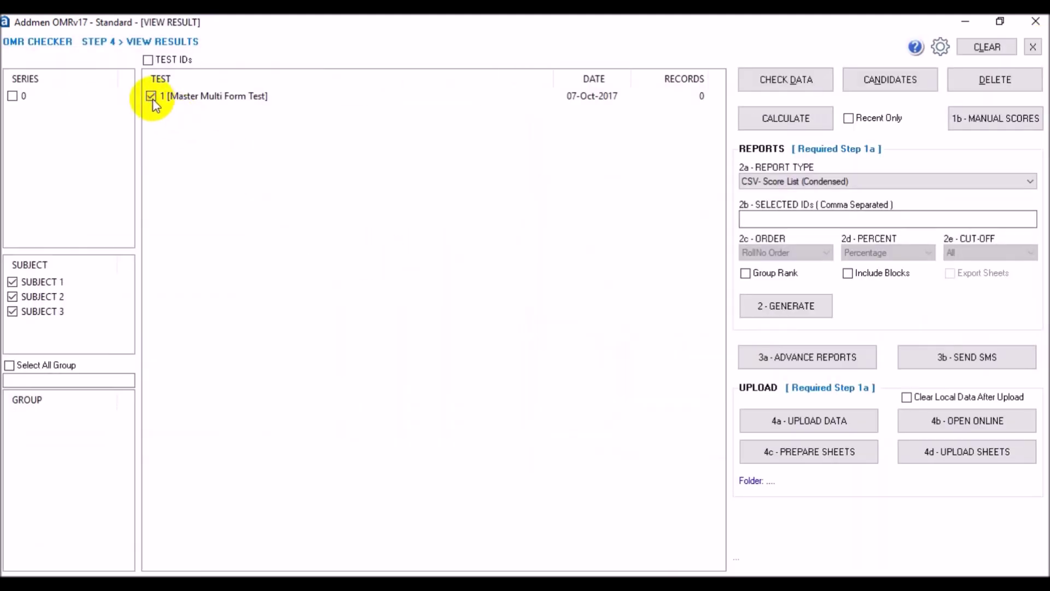
left_click(789, 120)
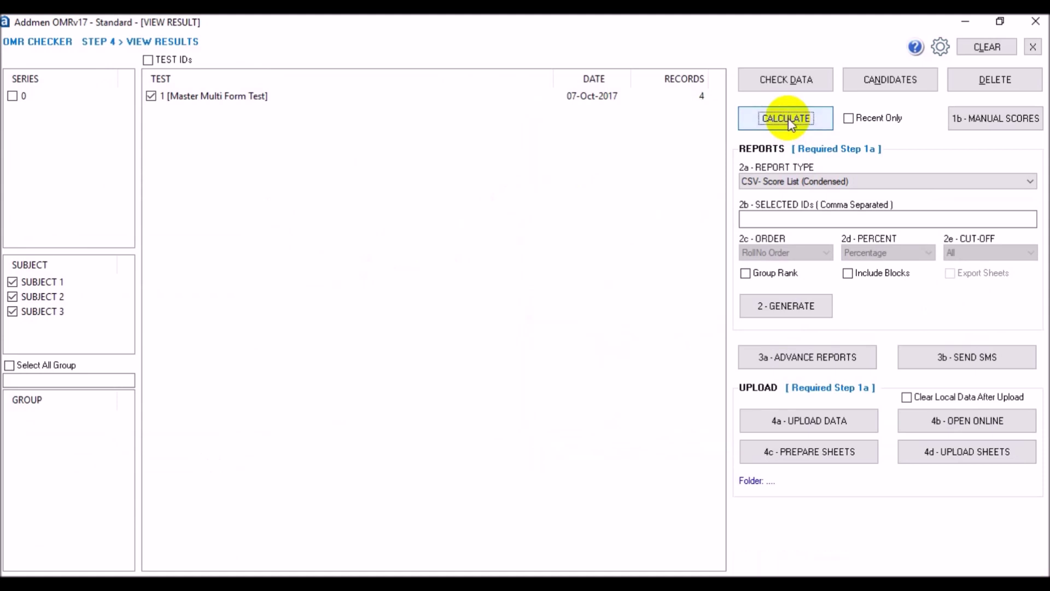
Generate the PRINT- Score List (3 Section) subject-wise marklist
left_click(797, 181)
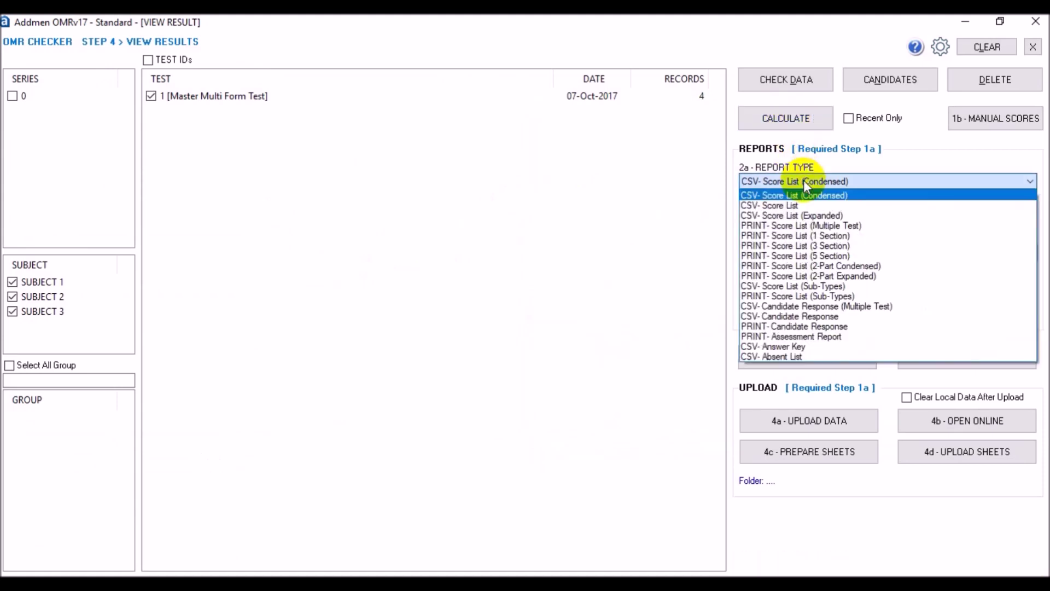
left_click(817, 246)
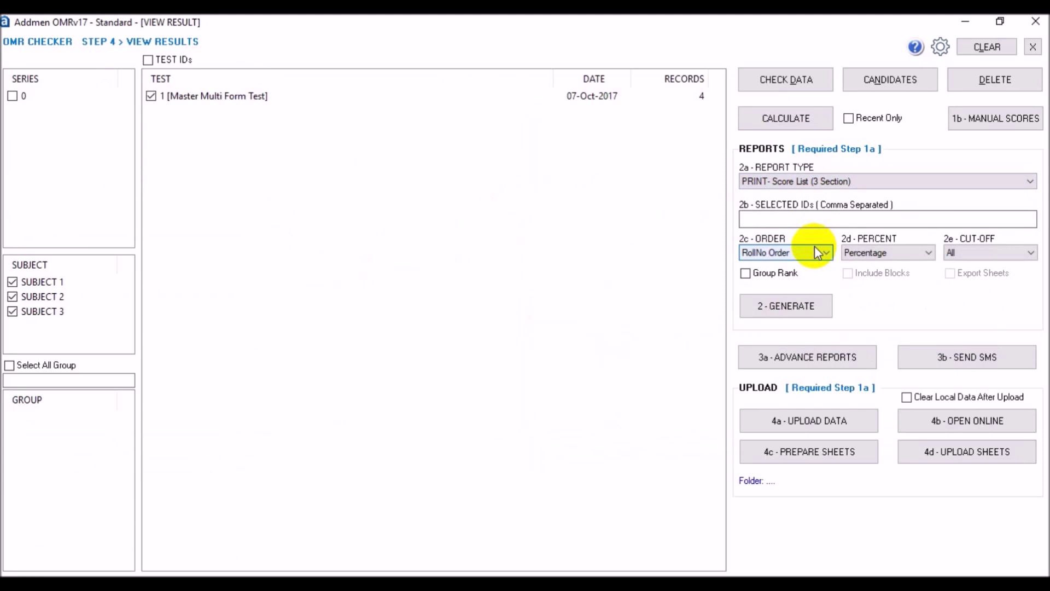
left_click(800, 308)
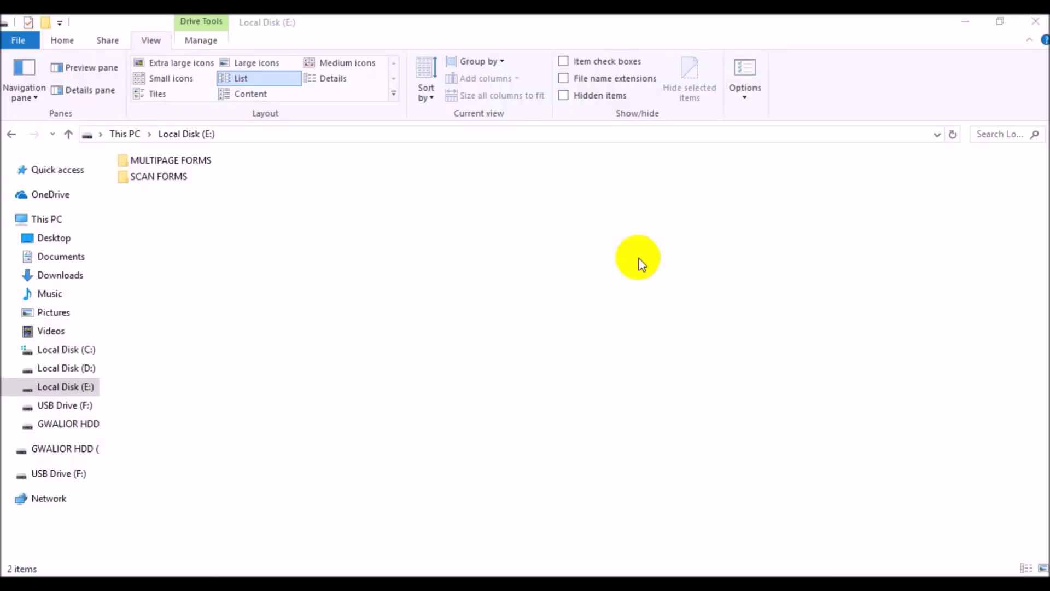
Open MULTIPAGE FORMS on Local Disk (E:) and browse images image0051–image0070
double_click(194, 160)
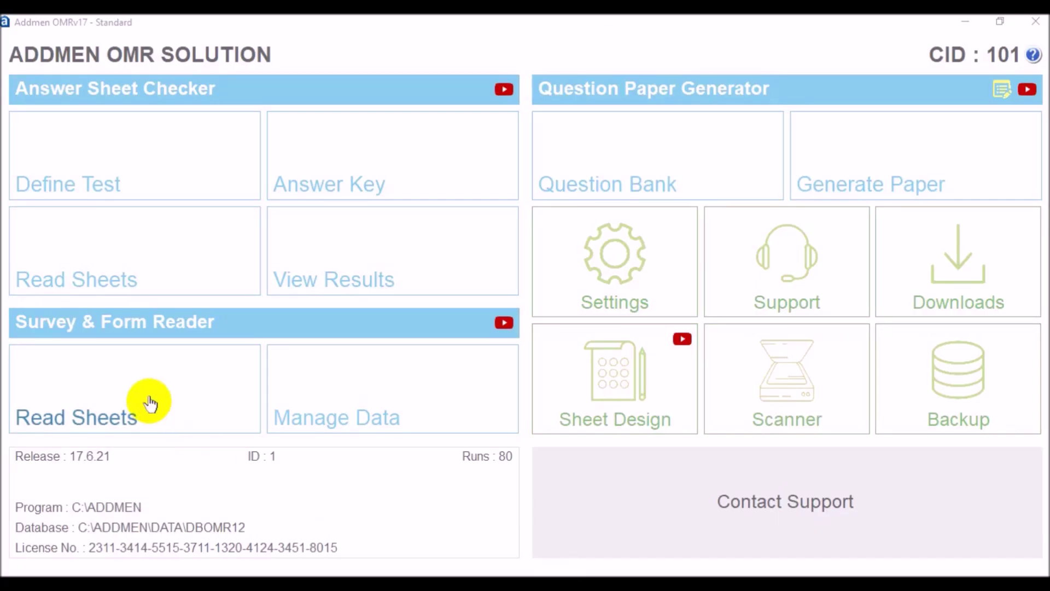
Sort the MULTIPAGE FORMS sheets in Survey Read Sheets using the 101066-Multi Page Forms Part1 template
left_click(131, 382)
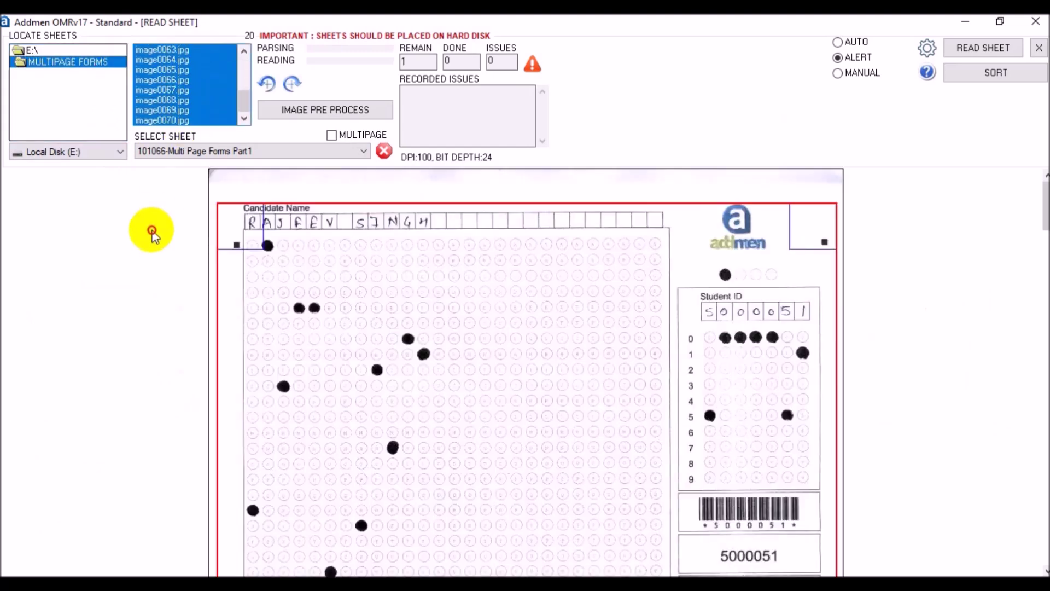
left_click(176, 150)
left_click(181, 175)
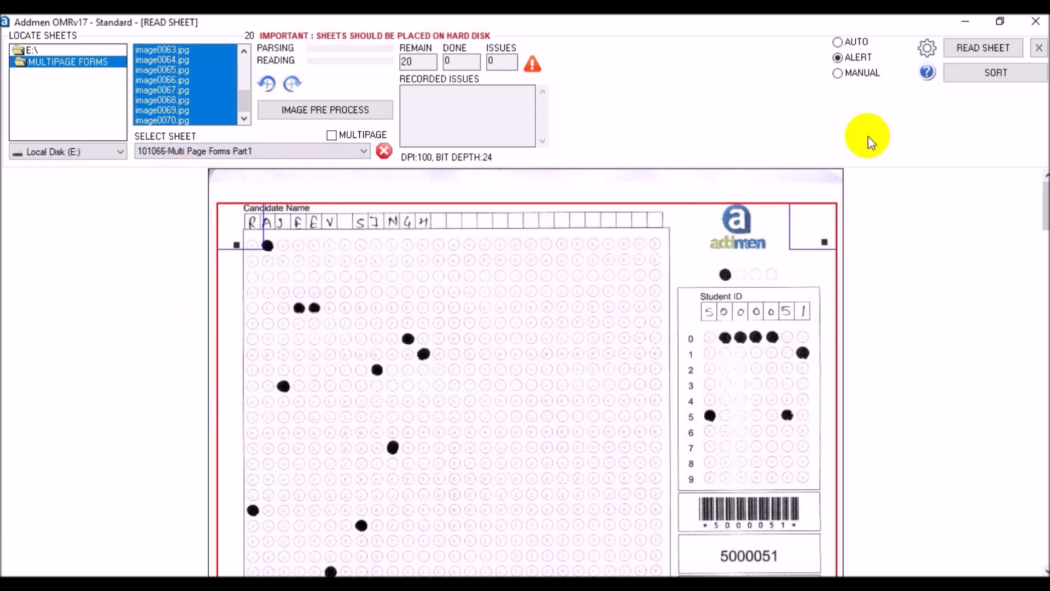
left_click(996, 75)
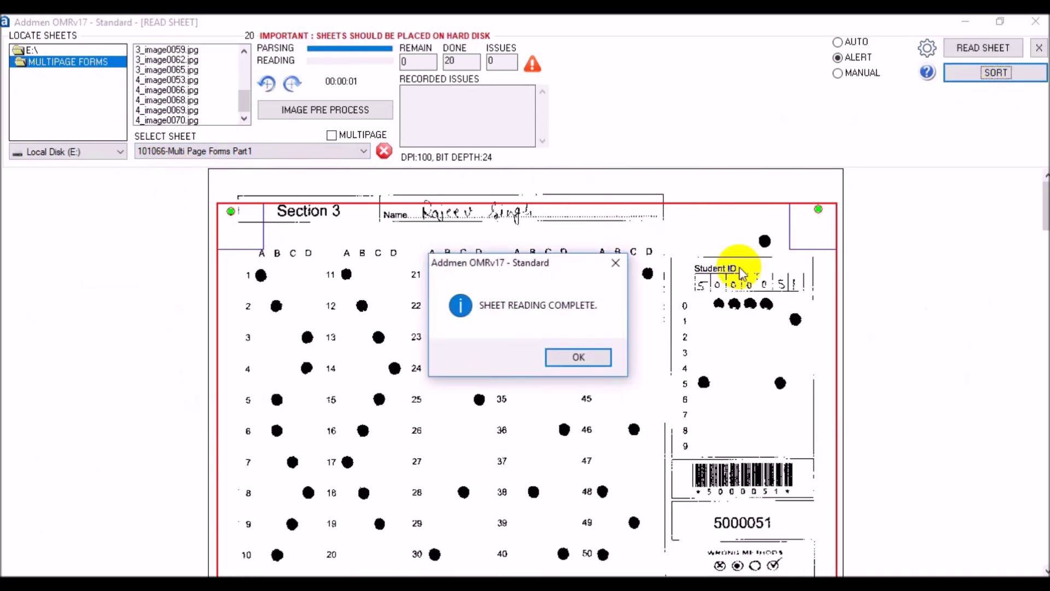
Select all 20 sorted images and read them, renaming each by layout and student ID
left_click(576, 355)
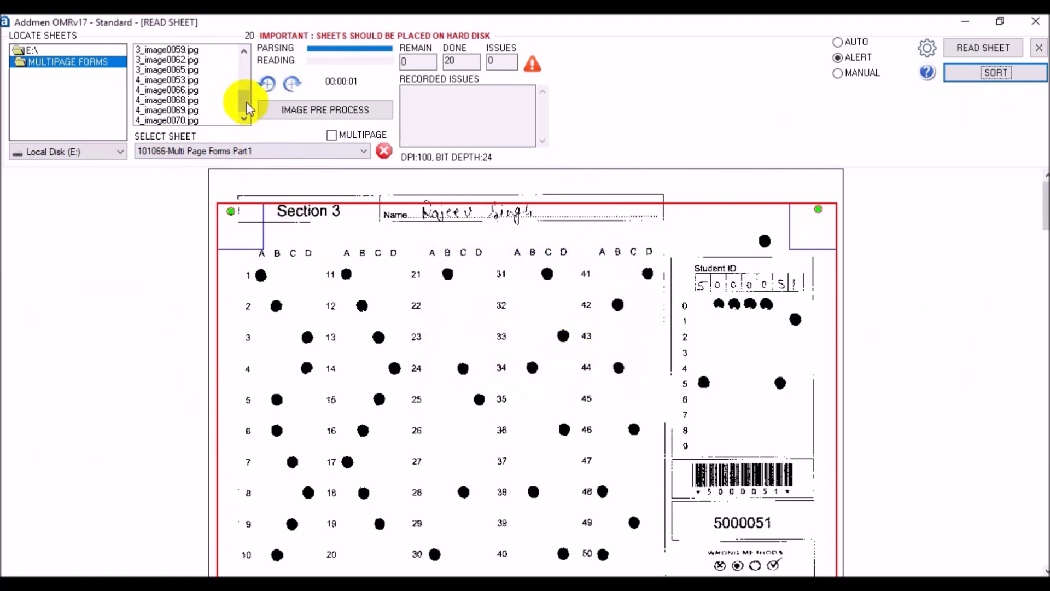
left_click_drag(244, 104, 146, 218)
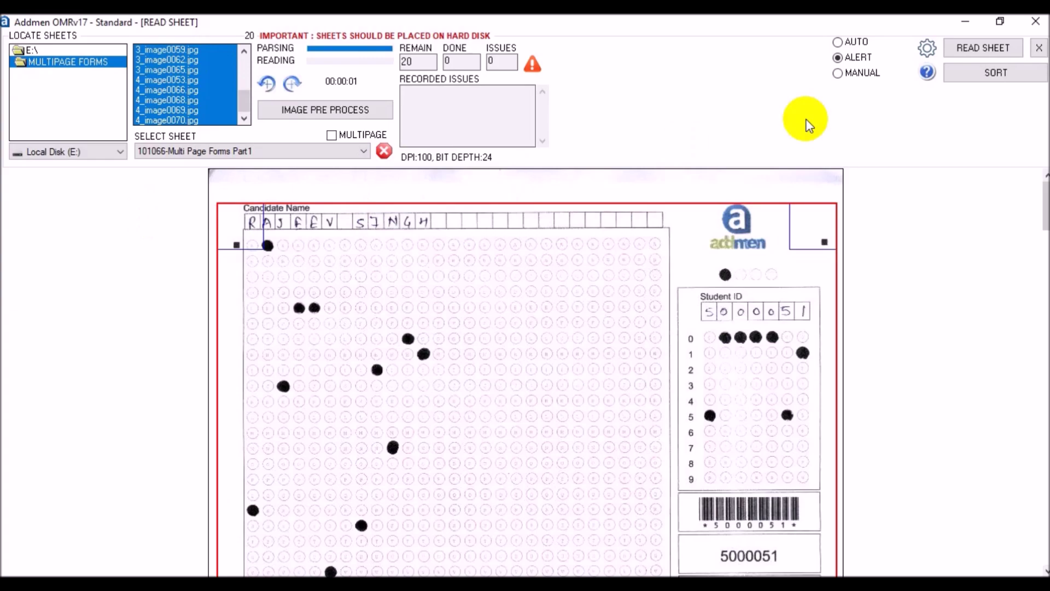
left_click(977, 50)
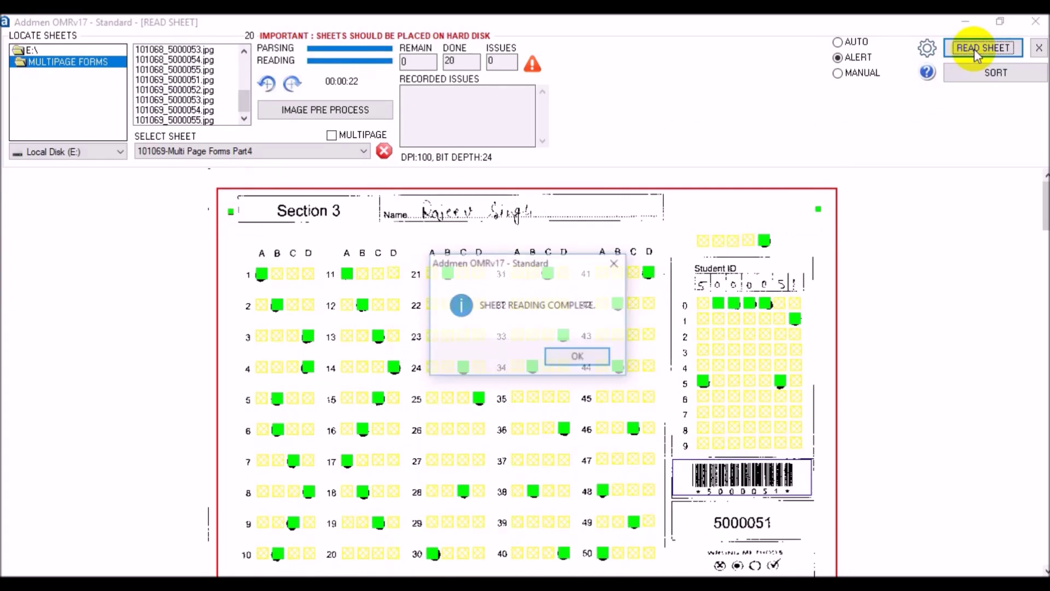
left_click(602, 356)
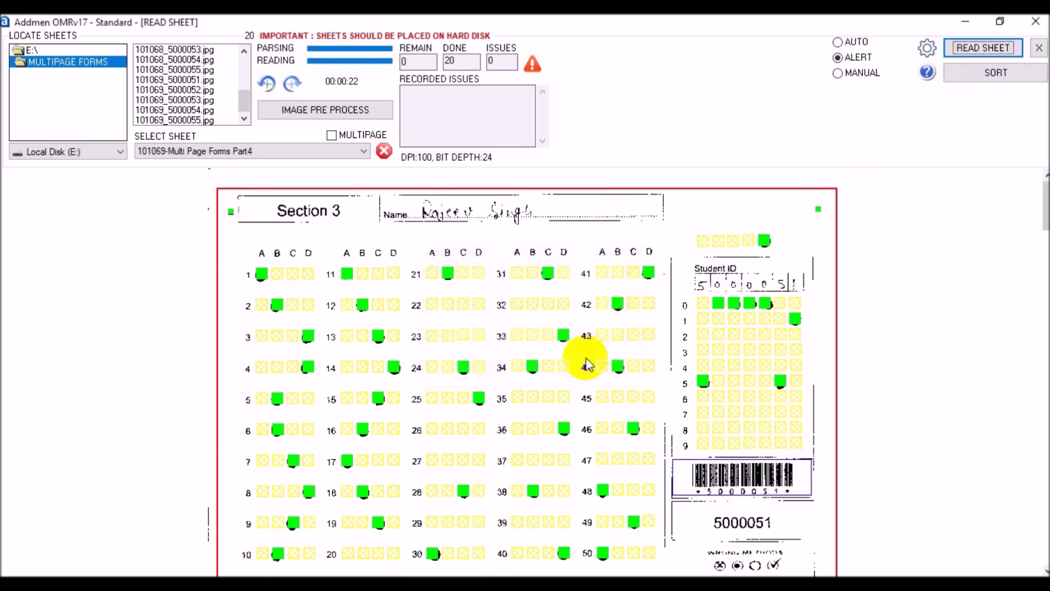